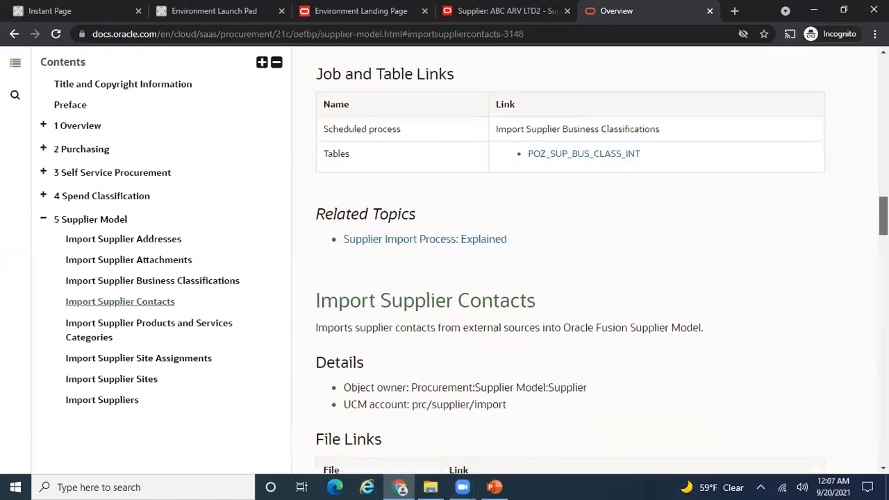
# - Scroll the Supplier Model guide to the SupplierSiteImportTemplate.xlsm link under Import Supplier Sites
pyautogui.scroll(-8, 570, 264)
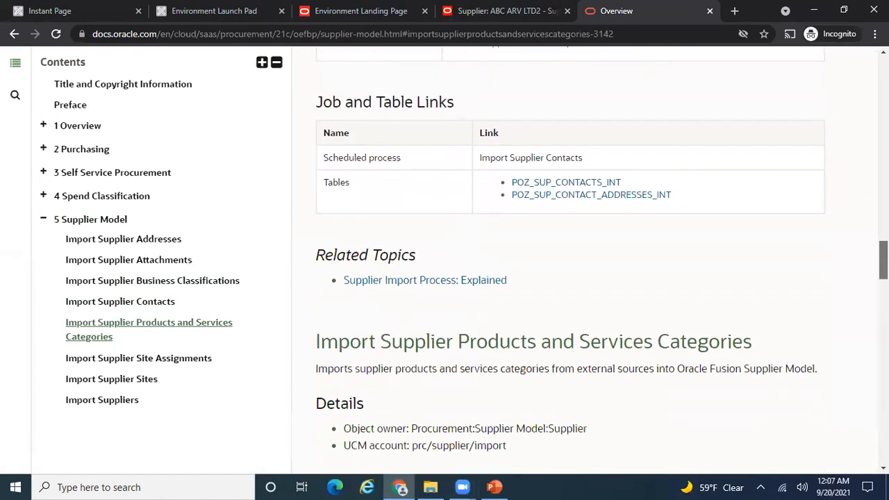
pyautogui.scroll(-9, 570, 264)
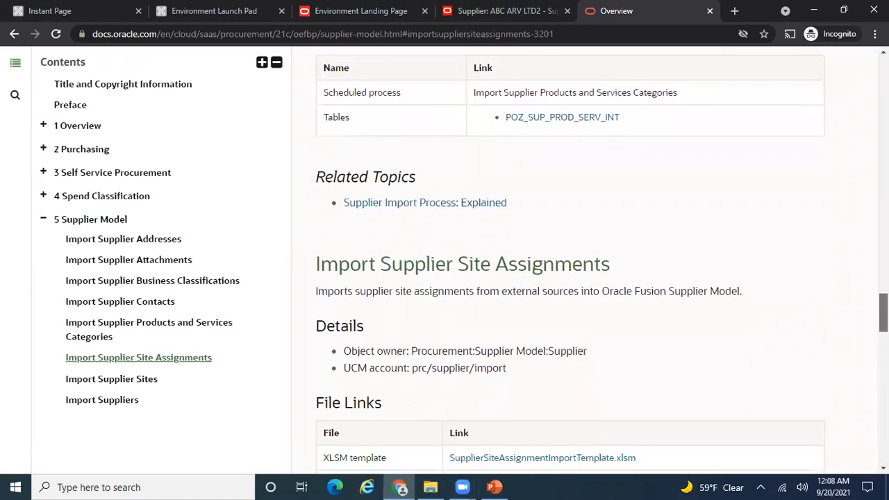
pyautogui.scroll(-3, 826, 366)
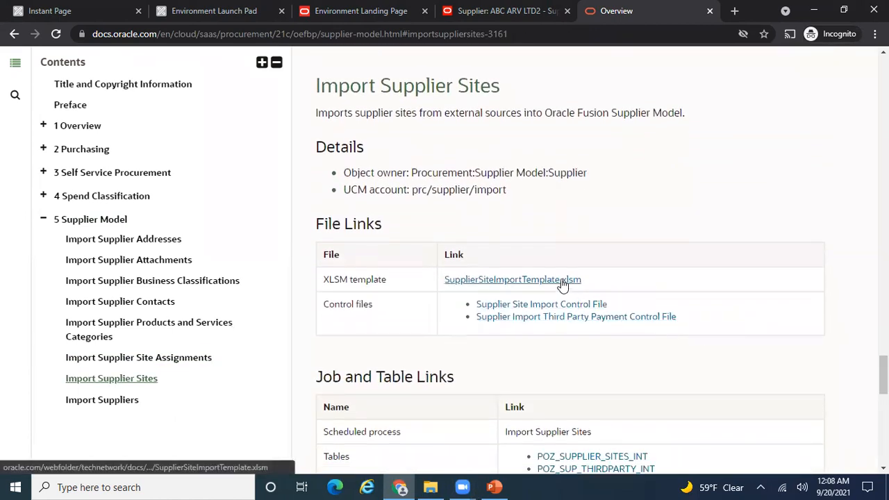
# - Download SupplierSiteImportTemplate.xlsm and show it in its Downloads folder
pyautogui.click(561, 280)
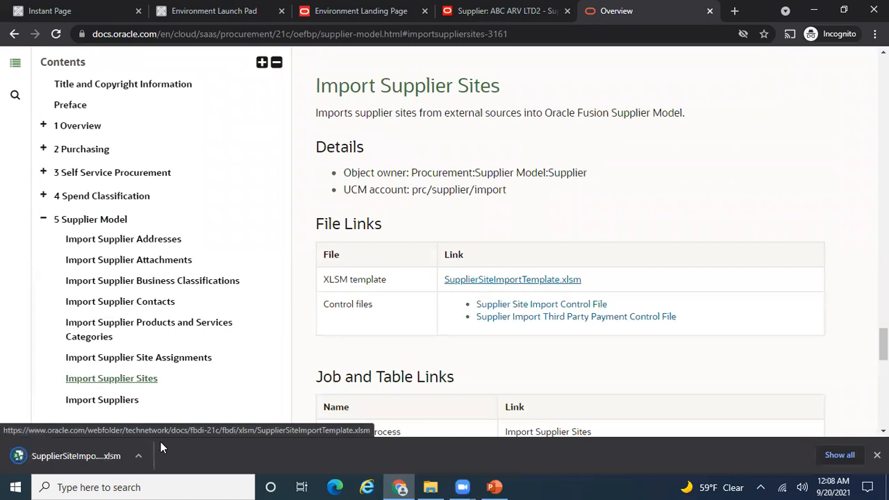
pyautogui.click(838, 456)
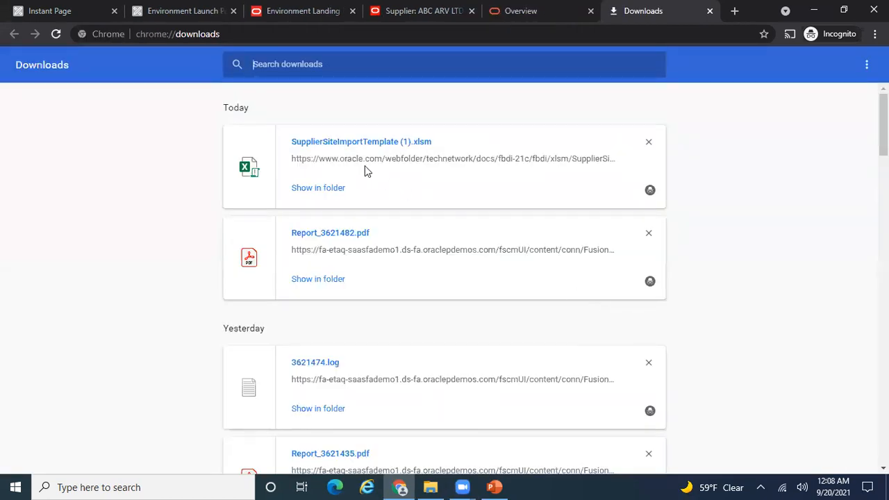
pyautogui.click(324, 188)
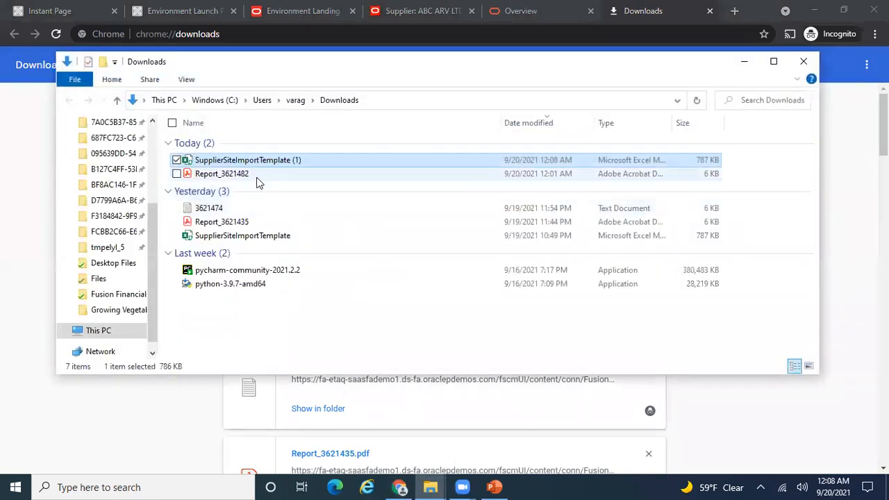
pyautogui.click(258, 175)
pyautogui.click(281, 164)
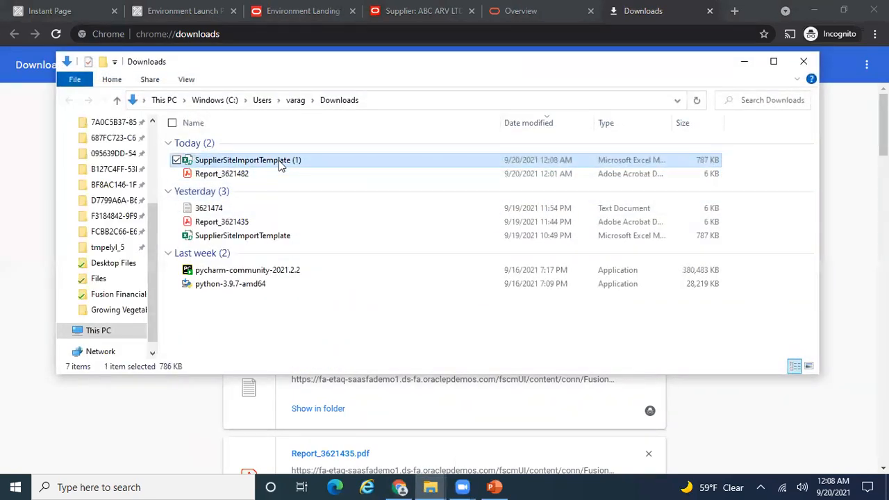
# - Paste a copy of the template onto the desktop and open it in Excel
pyautogui.press('super+d')
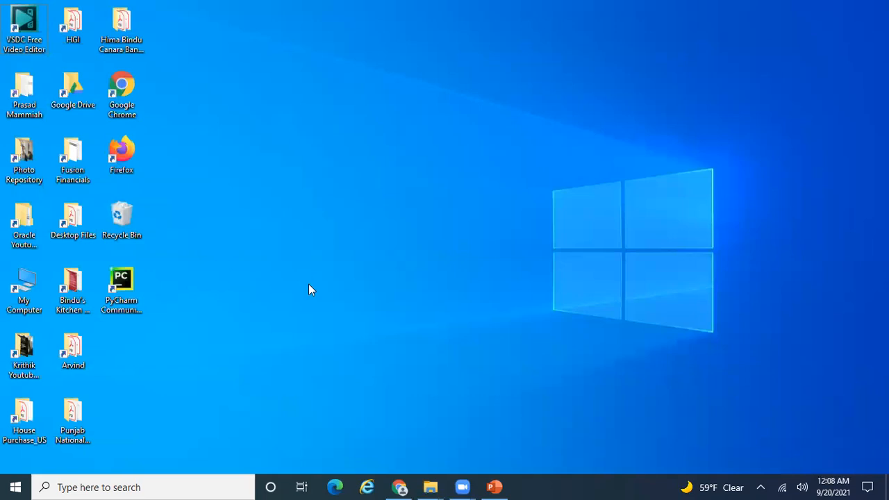
pyautogui.hotkey('ctrl', 'v')
pyautogui.click(256, 317)
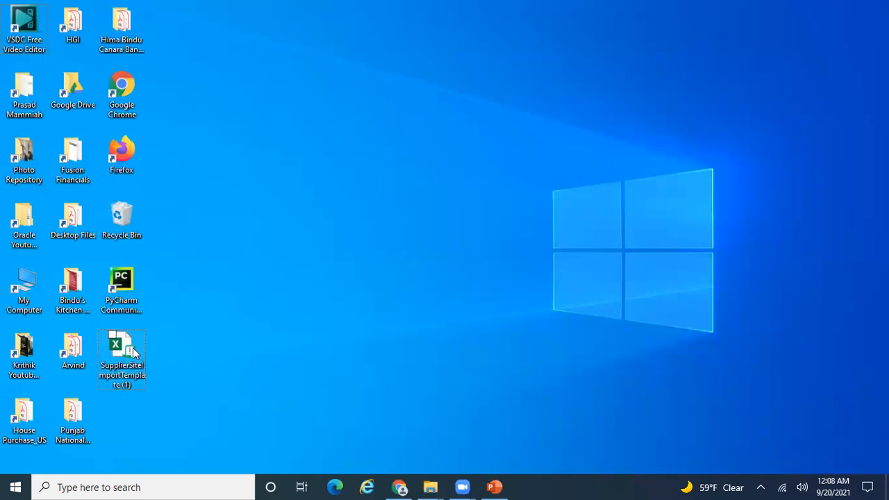
pyautogui.doubleClick(122, 351)
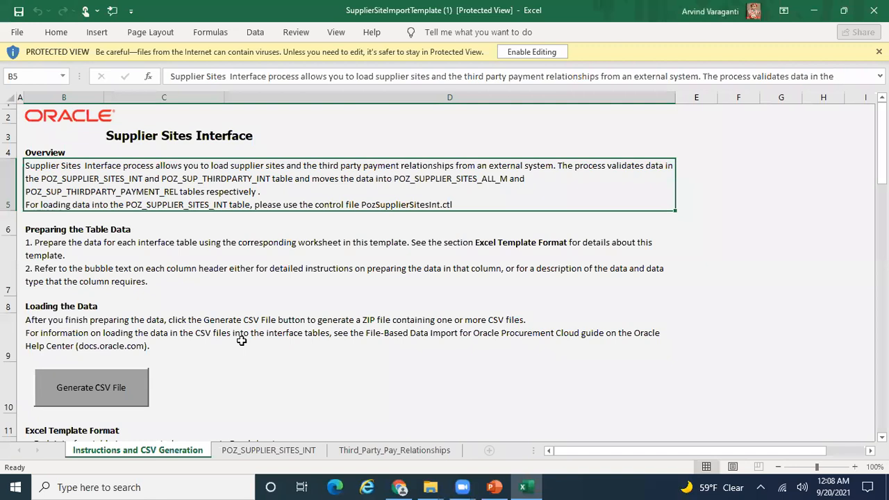
# - Enable editing and clear the Third_Party_Pay_Relationships sample rows B5:J6
pyautogui.click(532, 54)
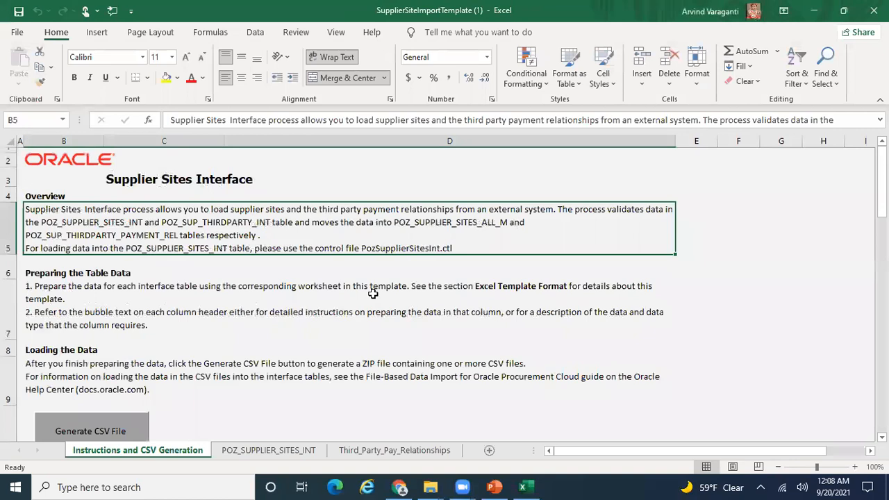
pyautogui.click(298, 453)
pyautogui.click(386, 455)
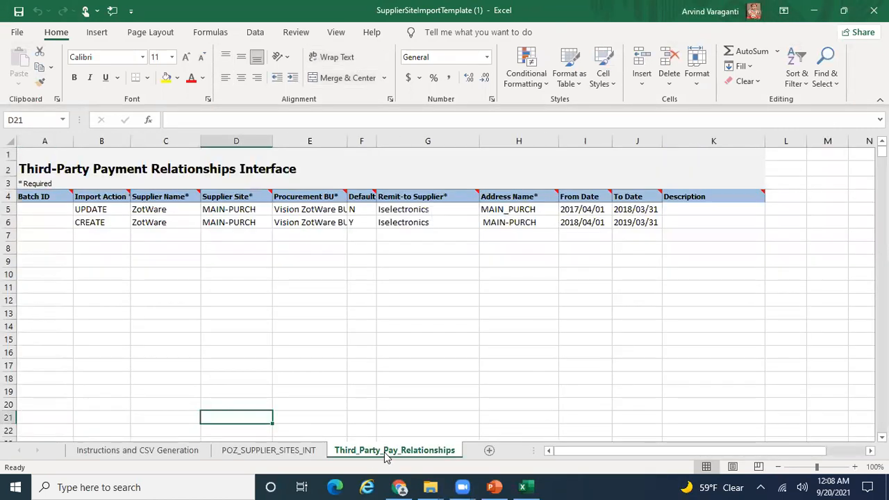
pyautogui.click(83, 211)
pyautogui.moveTo(83, 212); pyautogui.dragTo(624, 225)
pyautogui.press('Delete')
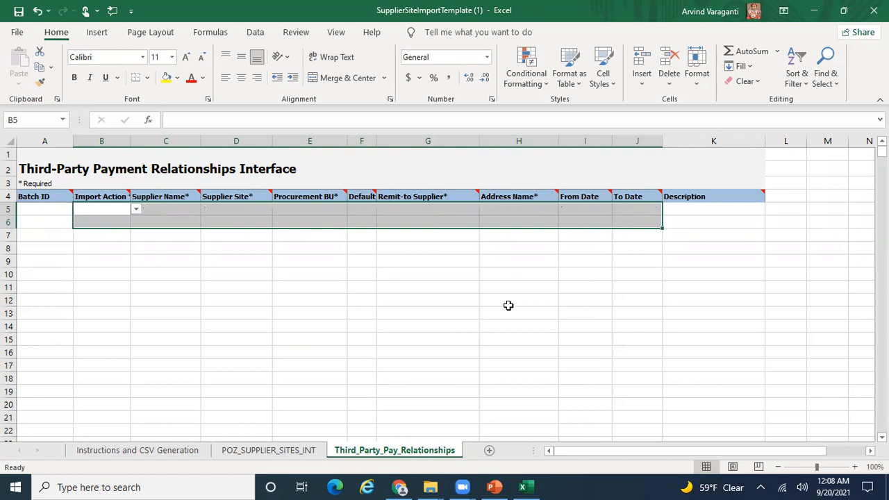
pyautogui.click(95, 206)
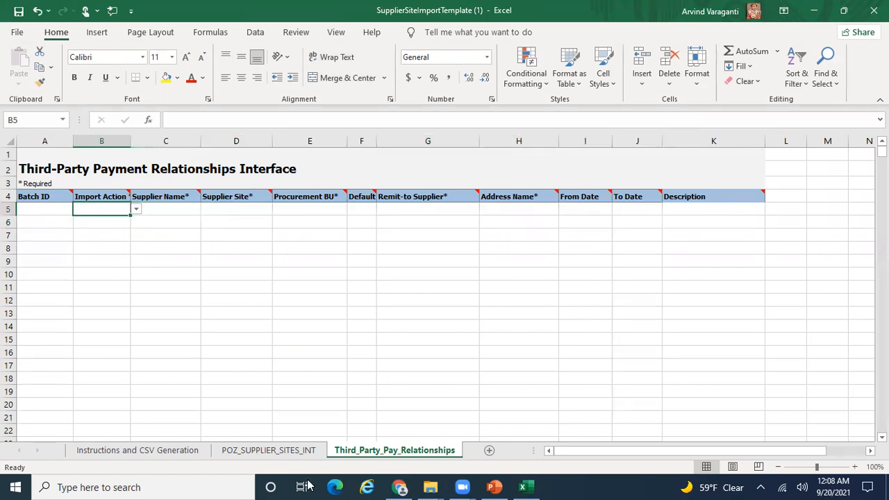
# - Compare the instructions and POZ_SUPPLIER_SITES_INT sheets, ending on POZ_SUPPLIER_SITES_INT
pyautogui.click(281, 453)
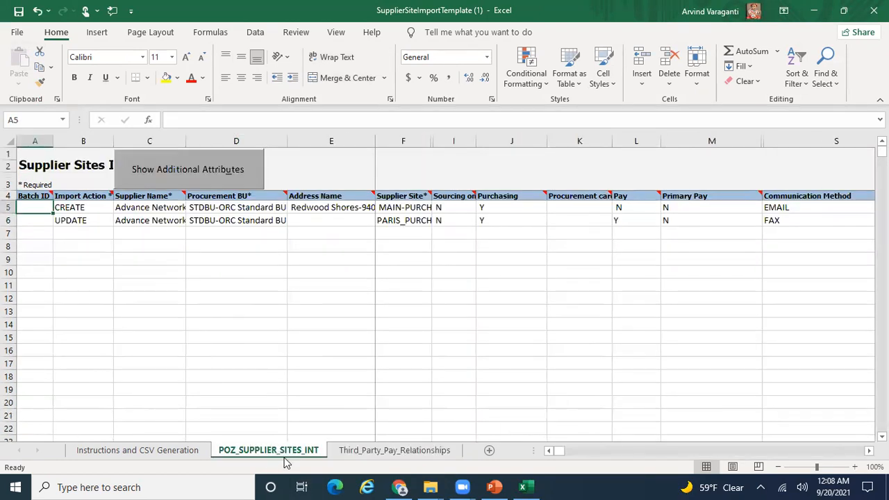
pyautogui.click(163, 452)
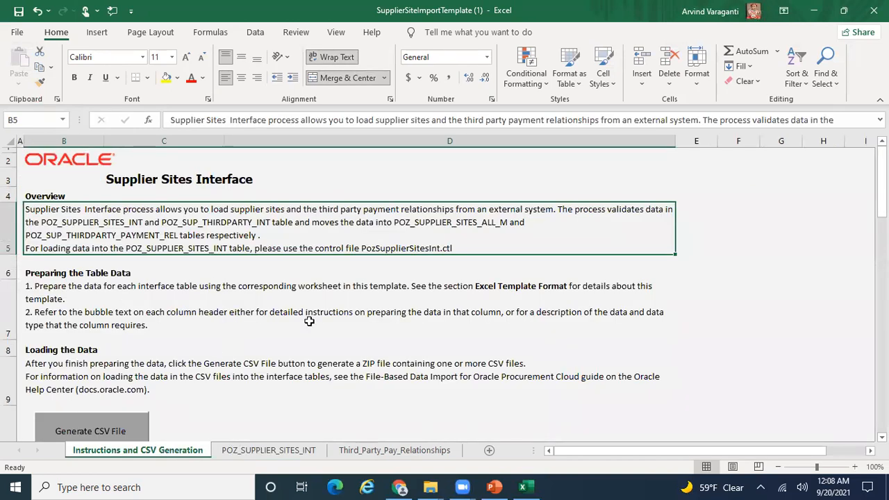
pyautogui.moveTo(881, 187)
pyautogui.mouseDown()
pyautogui.moveTo(881, 262)
pyautogui.moveTo(881, 182)
pyautogui.mouseUp()
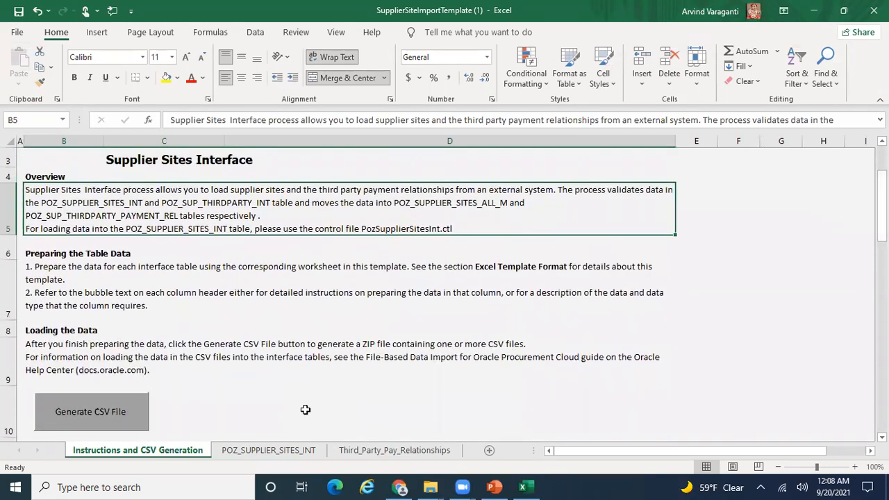
pyautogui.click(293, 452)
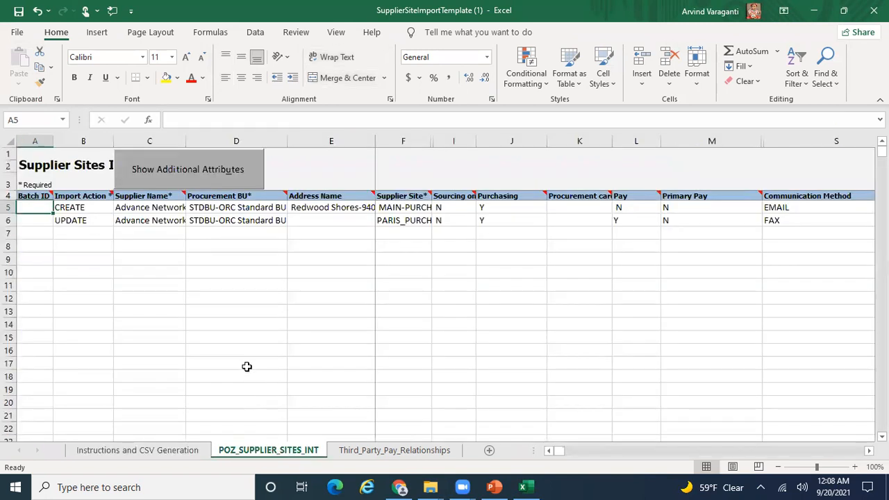
pyautogui.click(190, 452)
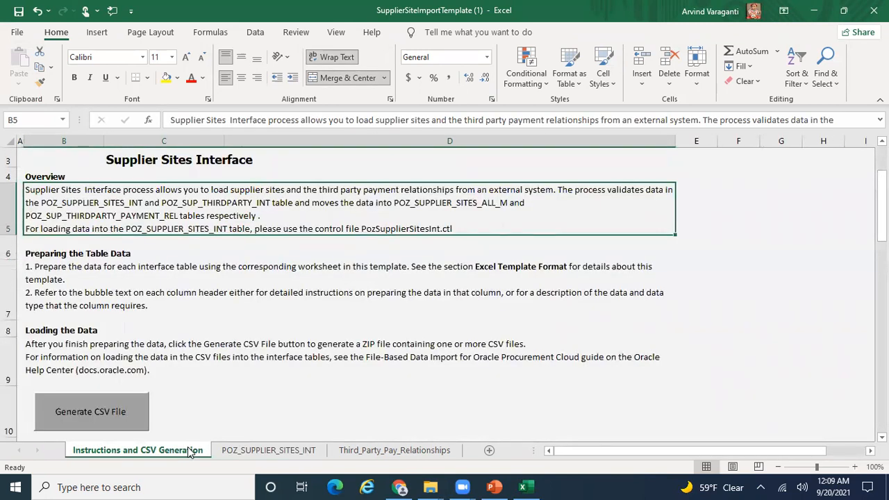
pyautogui.click(308, 453)
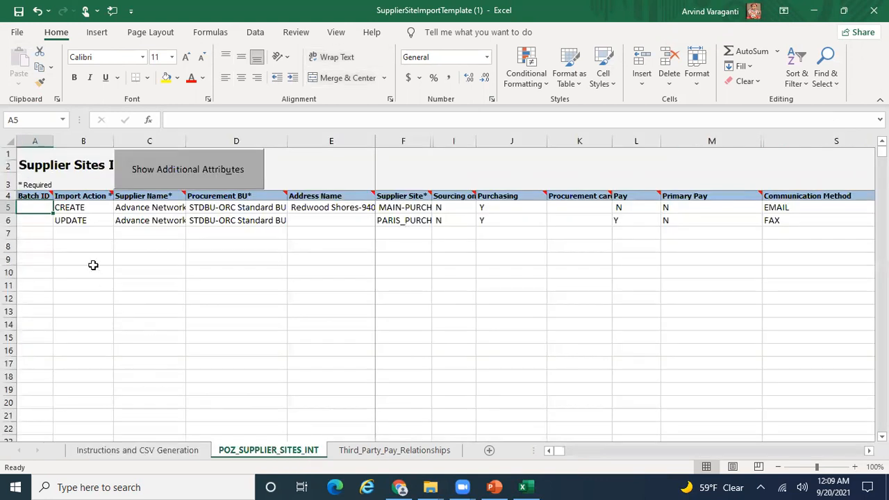
# - Clear the UPDATE sample row 6 and keep CREATE as the row 5 import action
pyautogui.click(64, 222)
pyautogui.hotkey('shift', 'space')
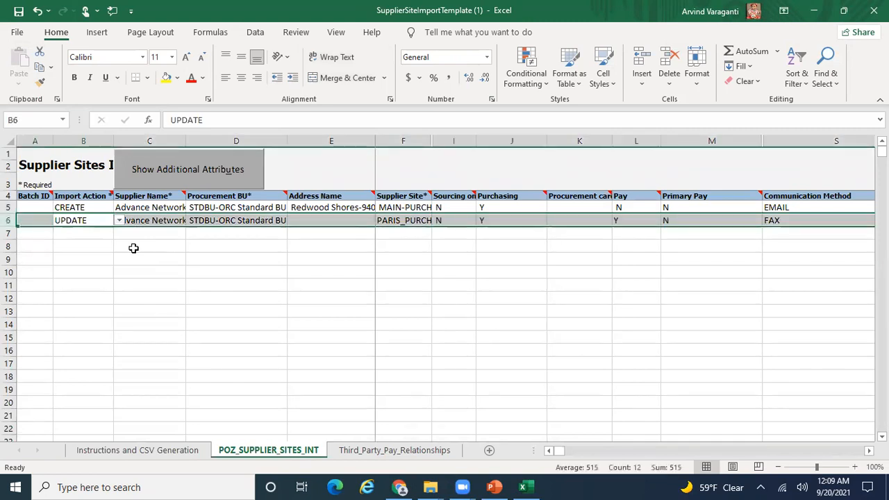
pyautogui.press('Delete')
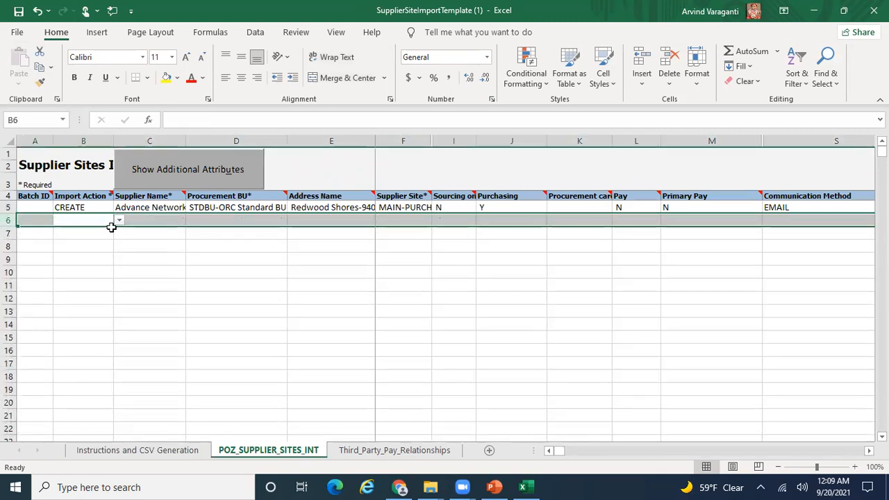
pyautogui.click(82, 207)
pyautogui.click(119, 208)
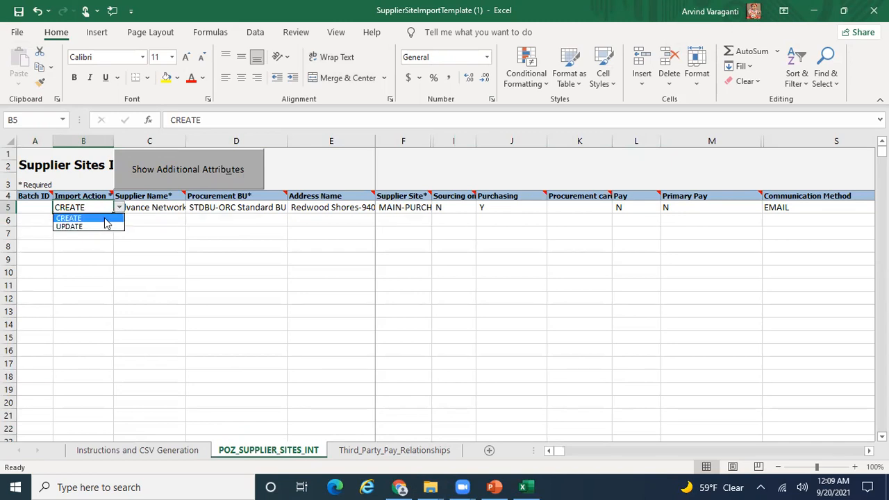
pyautogui.click(105, 219)
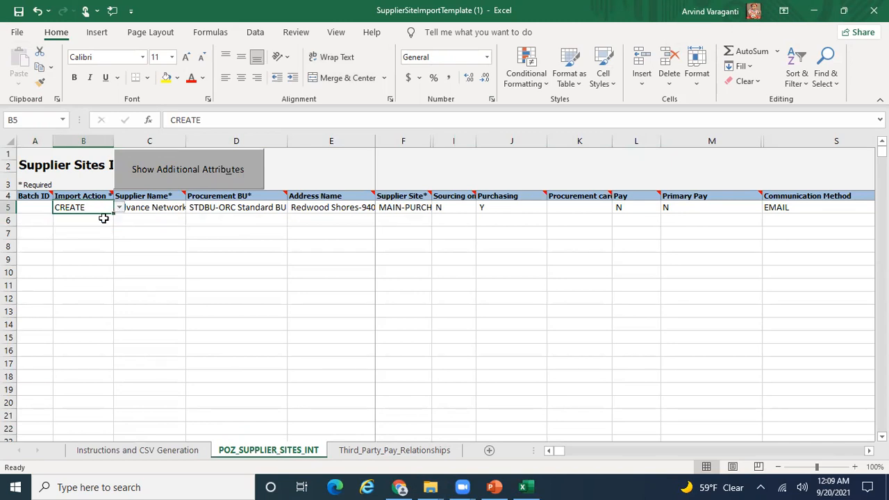
# - Review row 5's supplier name, procurement BU and address name values
pyautogui.click(157, 209)
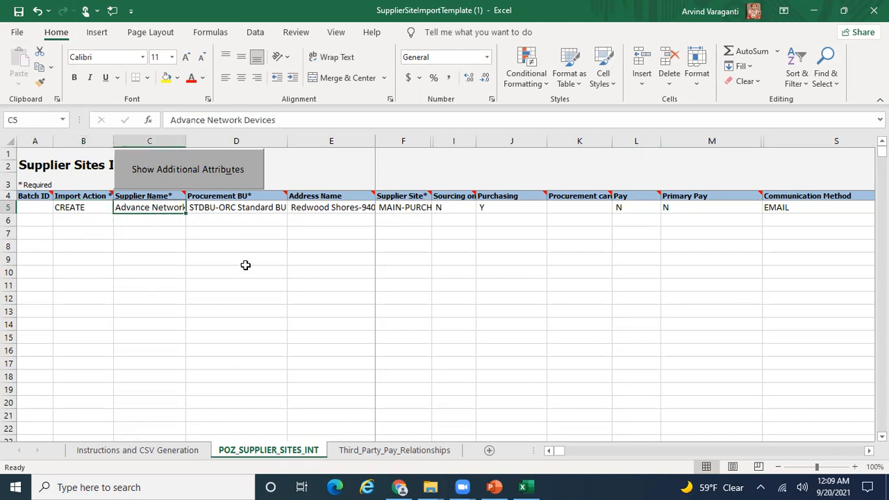
pyautogui.click(225, 210)
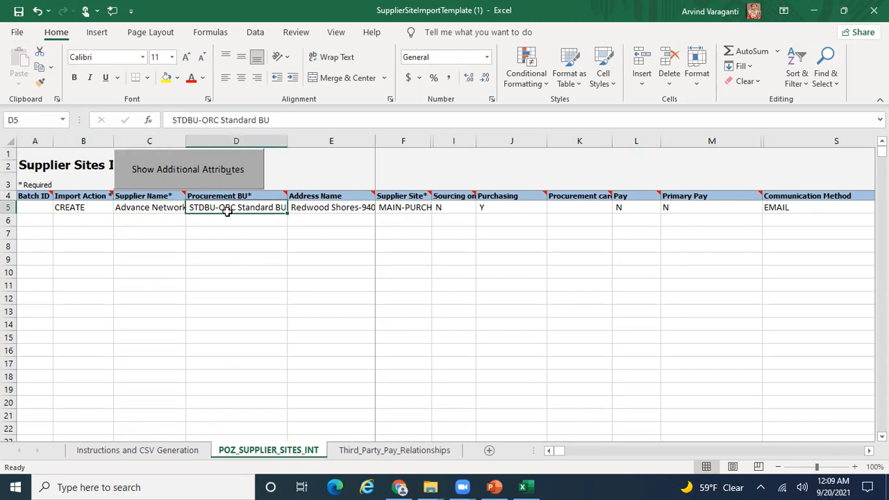
pyautogui.click(335, 208)
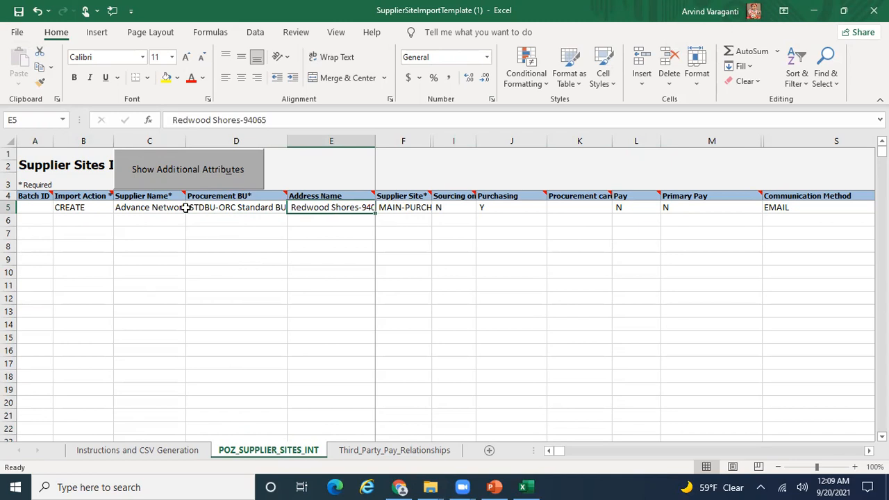
pyautogui.click(158, 208)
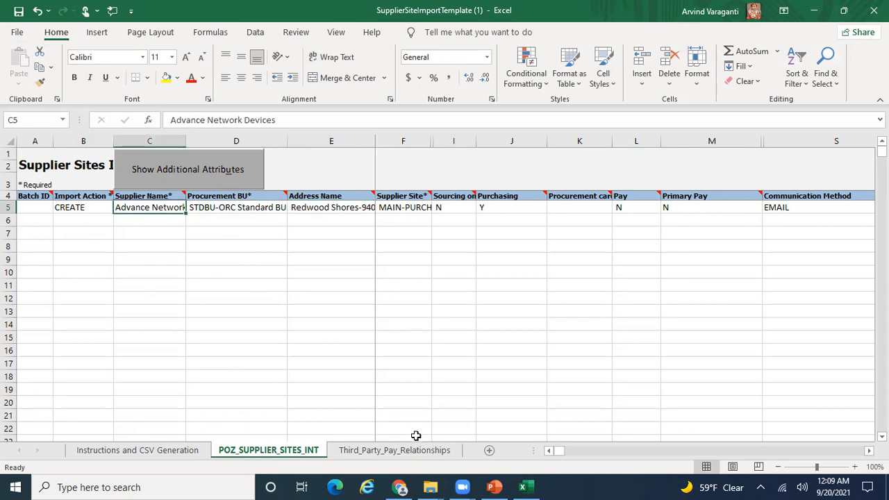
pyautogui.click(400, 487)
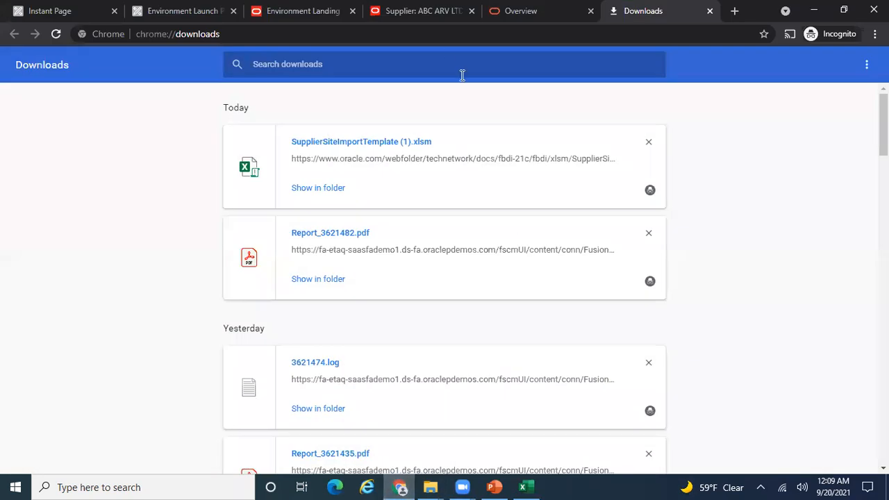
# - Back on the Oracle home page, scroll the group strip right and back to Procurement
pyautogui.click(428, 25)
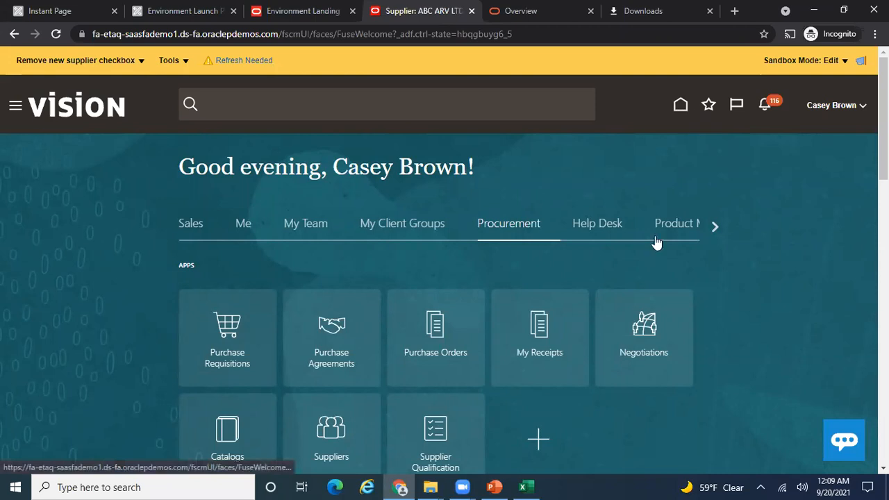
pyautogui.click(715, 226)
pyautogui.click(714, 226)
pyautogui.click(713, 226)
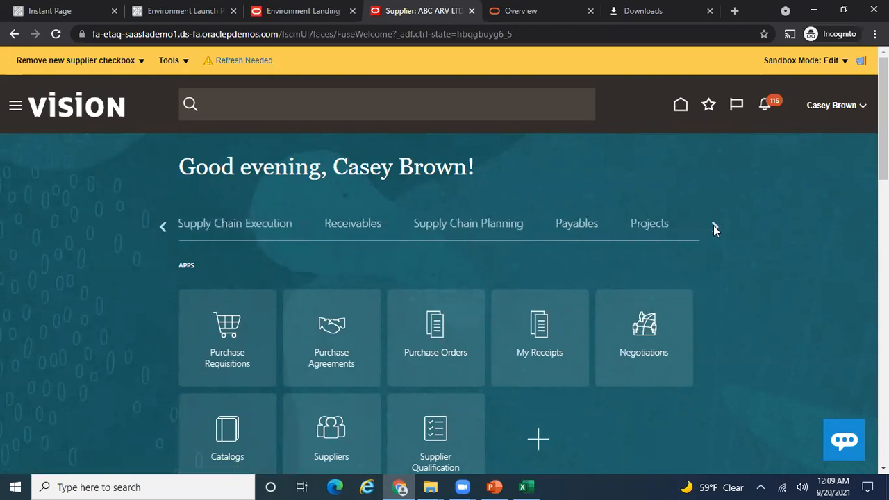
pyautogui.click(163, 227)
pyautogui.click(164, 227)
pyautogui.click(163, 227)
pyautogui.click(164, 226)
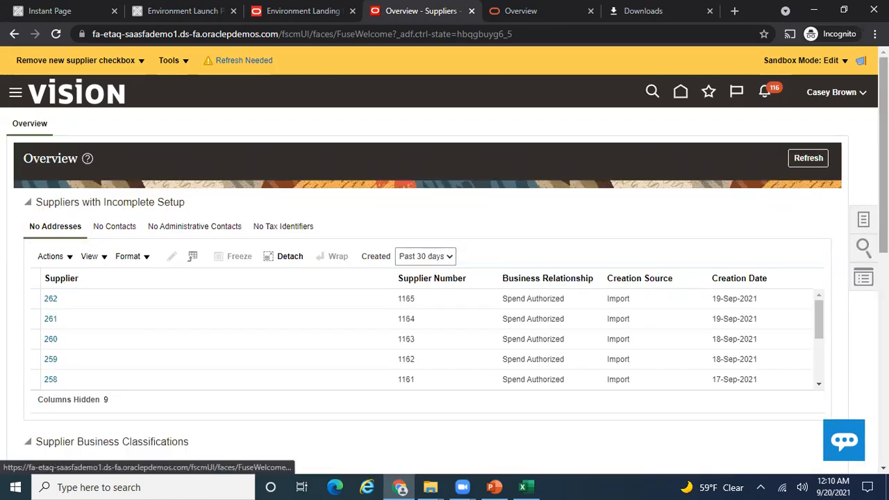
# - Choose Manage Suppliers from the supplier Tasks panel
pyautogui.click(864, 221)
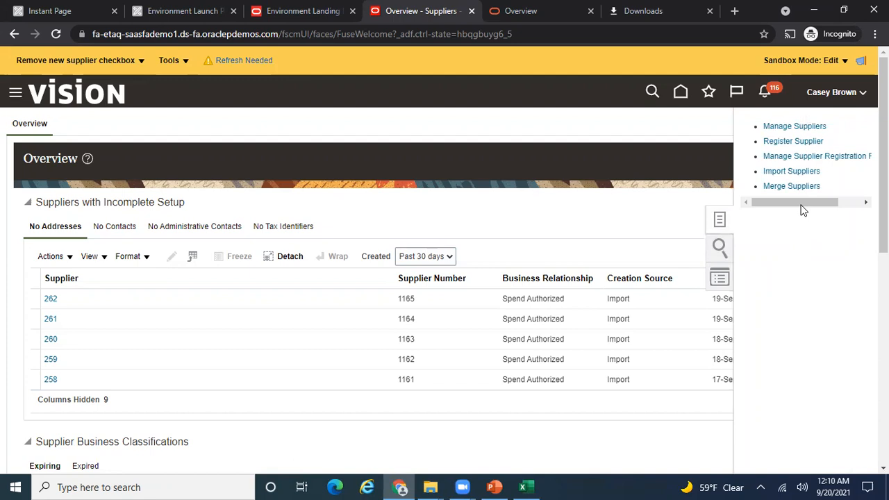
pyautogui.click(795, 127)
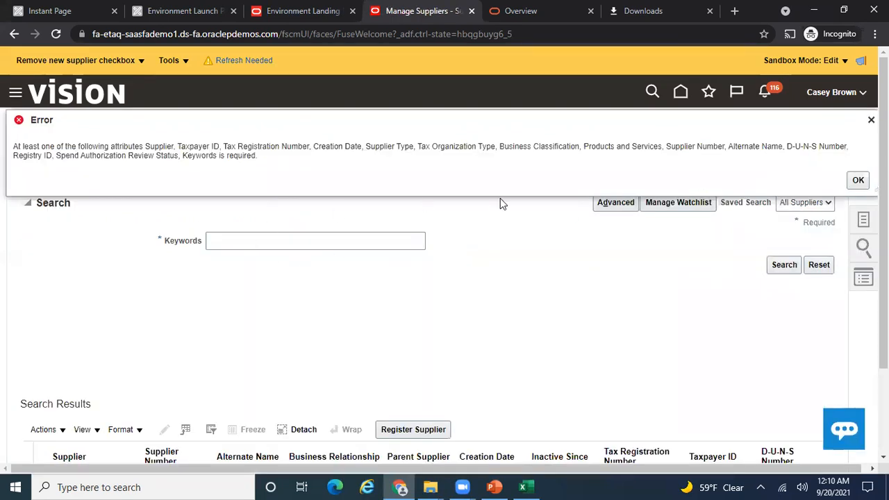
# - Search suppliers by keyword ABC ARV LTD and open that supplier for editing
pyautogui.click(872, 120)
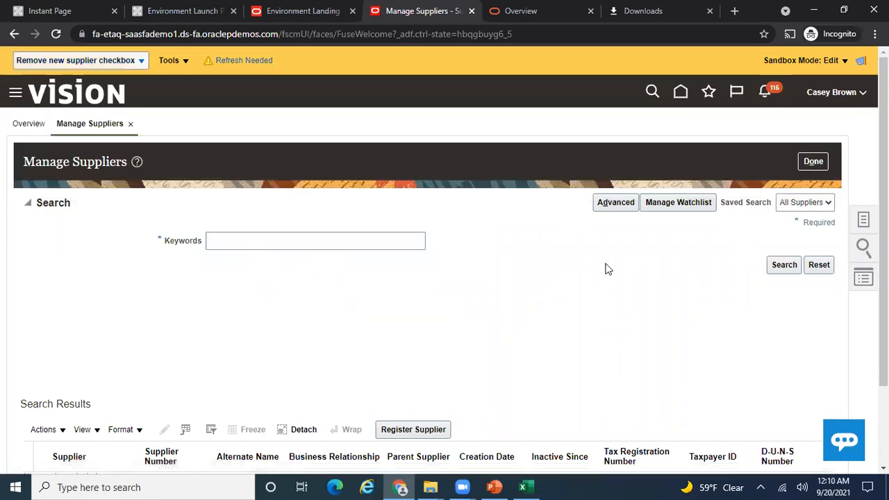
pyautogui.scroll(-3, 573, 219)
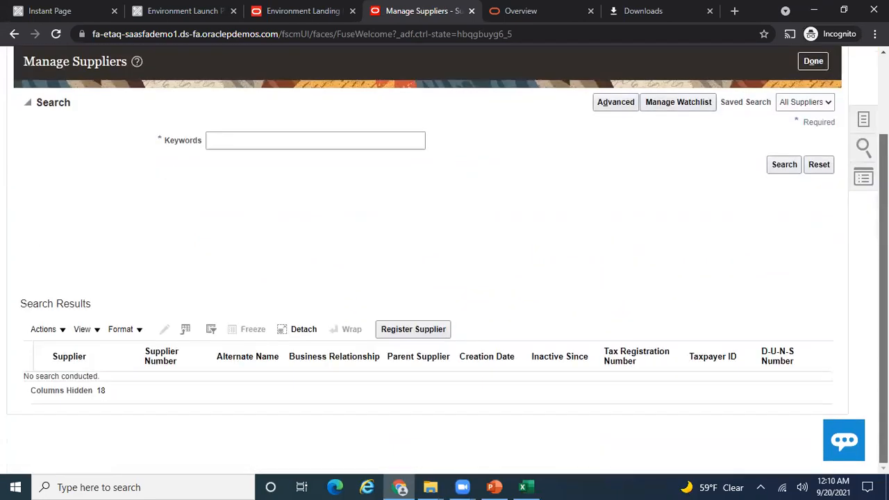
pyautogui.click(326, 138)
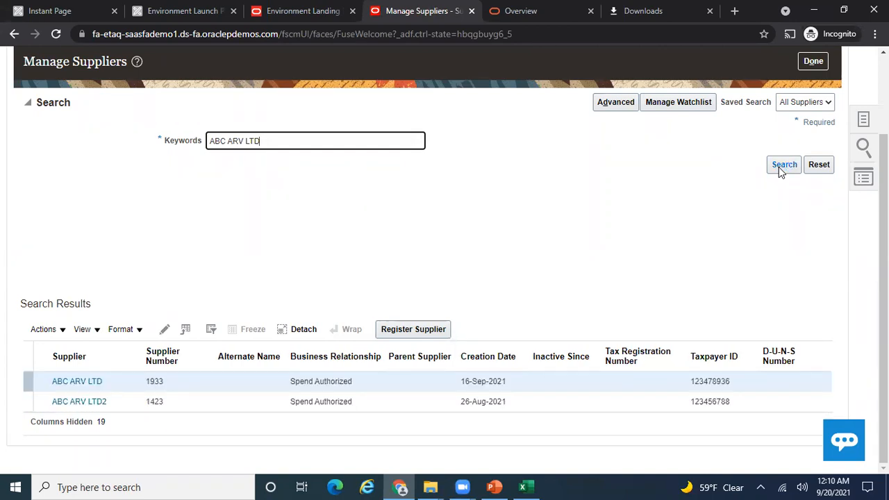
pyautogui.click(29, 382)
pyautogui.click(165, 330)
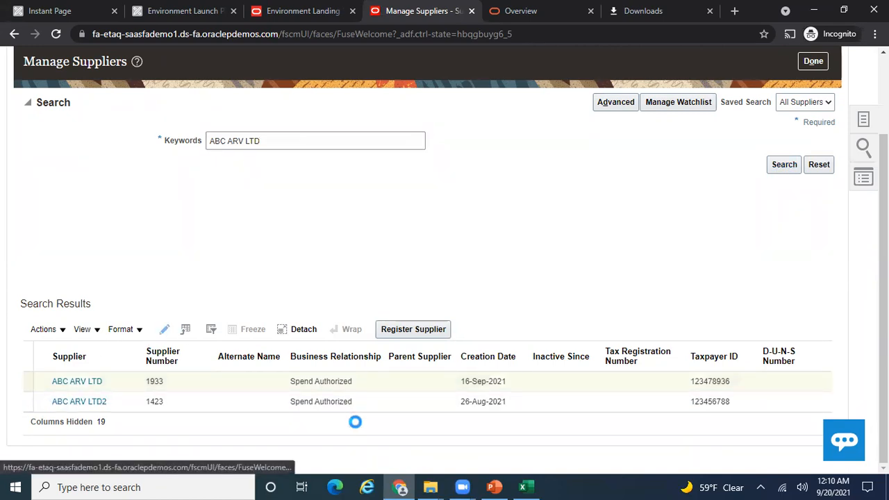
pyautogui.click(527, 487)
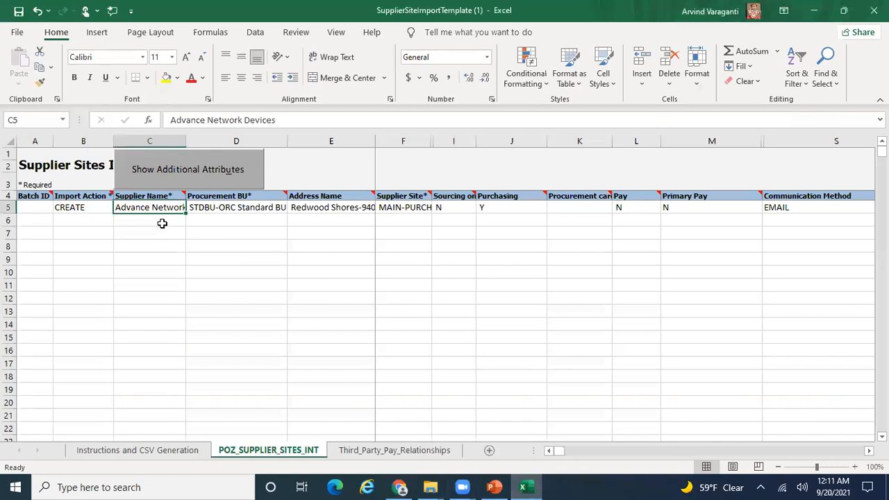
# - Enter ABC ARV LTD in C5 and empty D5, E5 and F5
pyautogui.write('ABC ARV ')
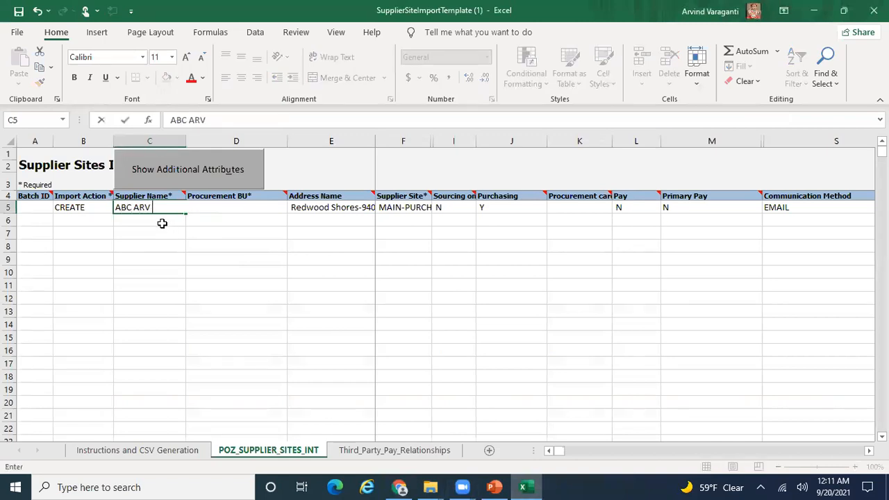
pyautogui.write('LTD')
pyautogui.press('Return')
pyautogui.press('Up')
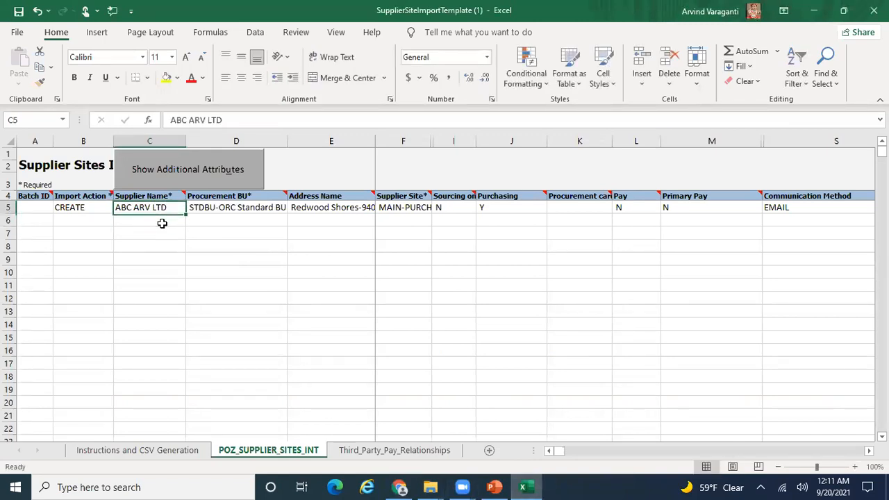
pyautogui.press('Right')
pyautogui.press('Delete')
pyautogui.press('Right')
pyautogui.press('Delete')
pyautogui.press('Left')
pyautogui.press('Right')
pyautogui.press('Right')
pyautogui.press('Delete')
pyautogui.press('Left')
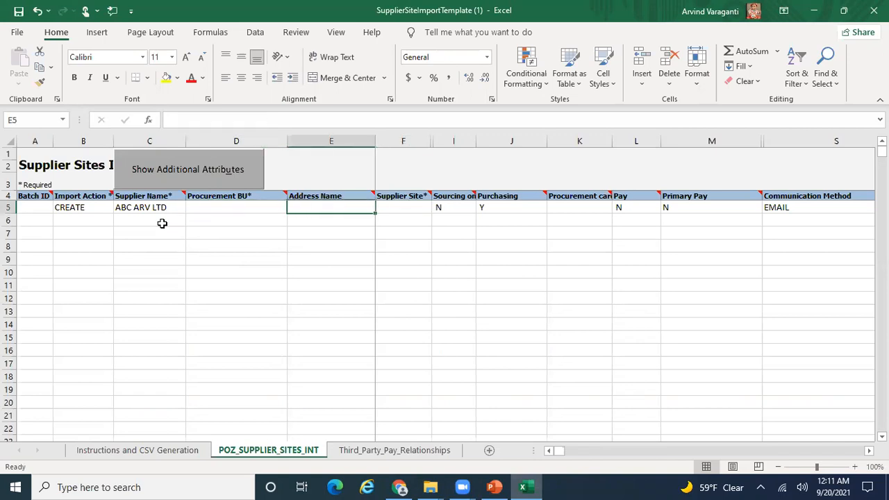
pyautogui.press('Left')
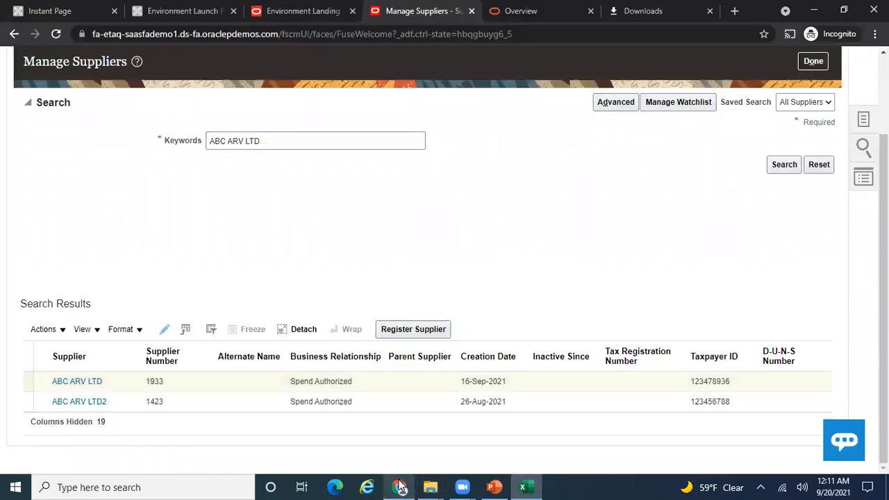
# - Check ABC ARV LTD's profile, then copy address name MAIN-PURCH from its Addresses tab
pyautogui.click(400, 487)
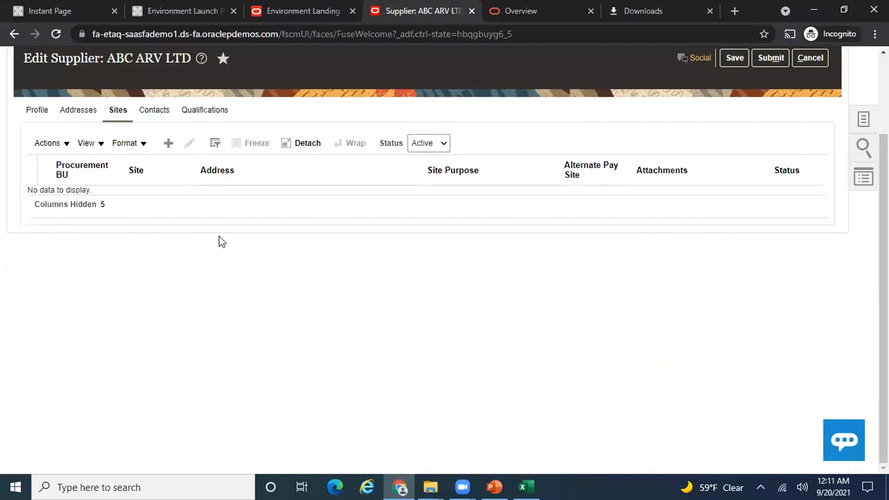
pyautogui.click(38, 115)
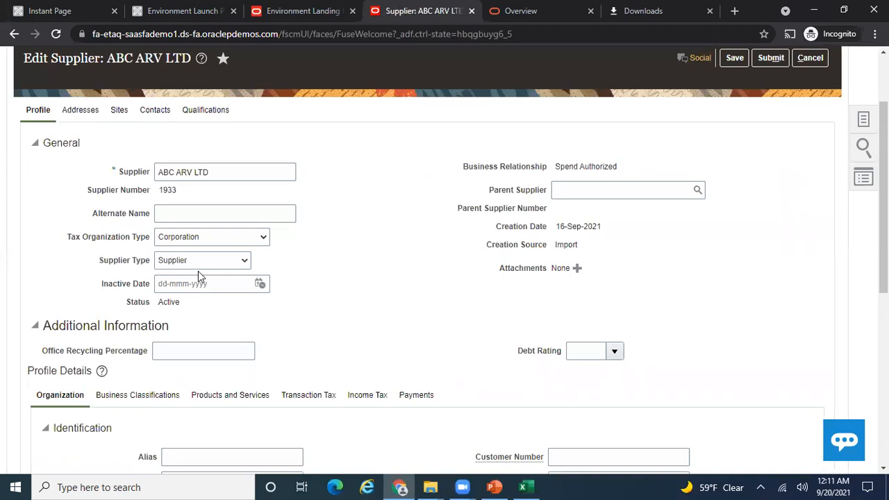
pyautogui.moveTo(227, 172); pyautogui.dragTo(122, 176)
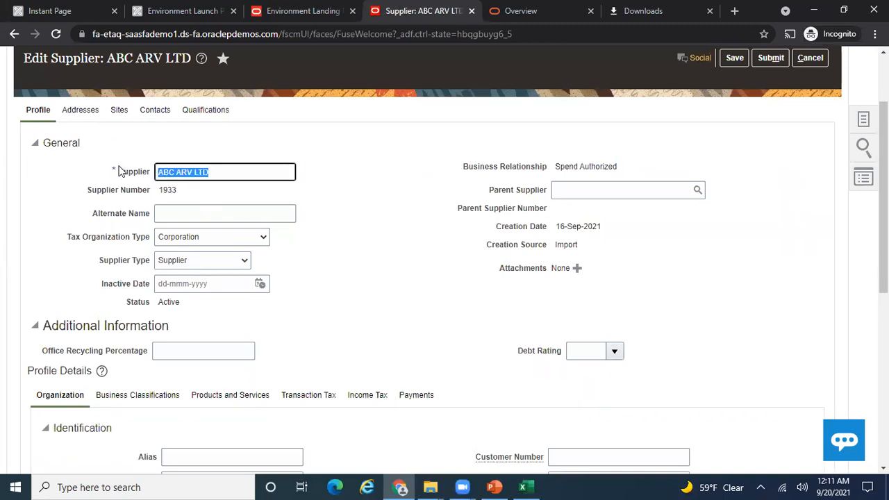
pyautogui.click(91, 112)
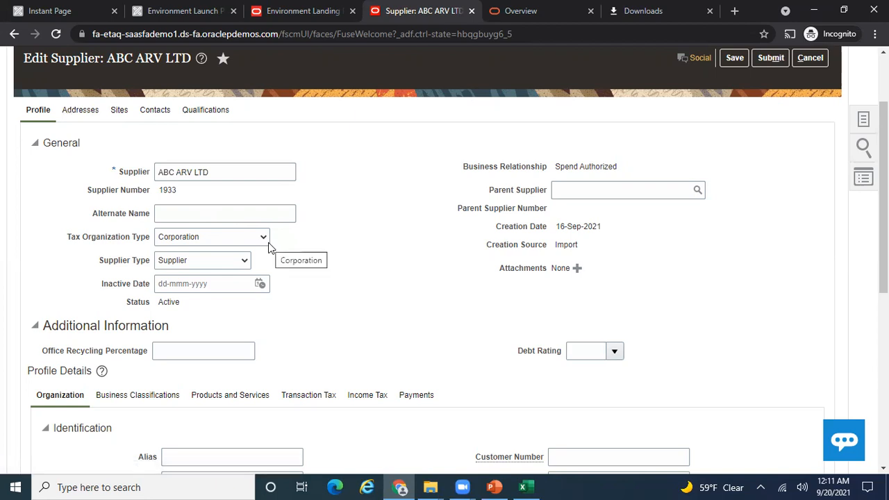
pyautogui.moveTo(93, 195); pyautogui.dragTo(40, 195)
pyautogui.hotkey('ctrl', 'c')
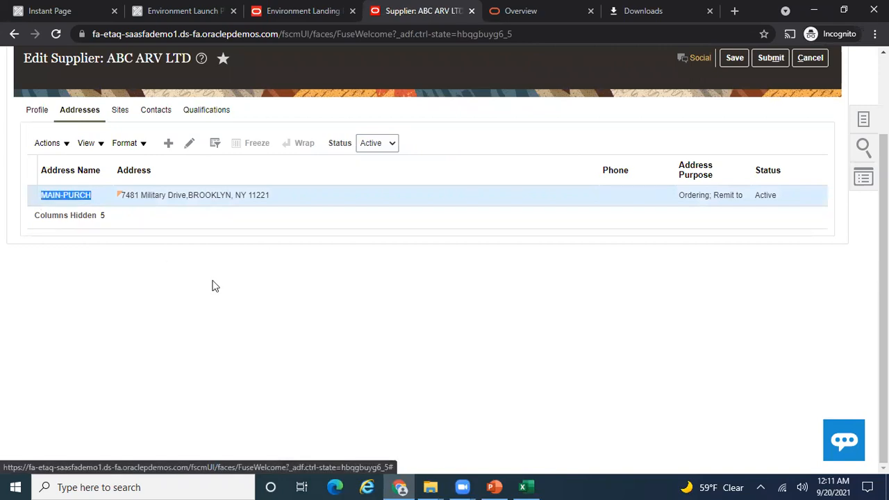
pyautogui.click(530, 487)
# - Paste MAIN-PURCH into E5 and apply C5's plain formatting to it
pyautogui.click(326, 205)
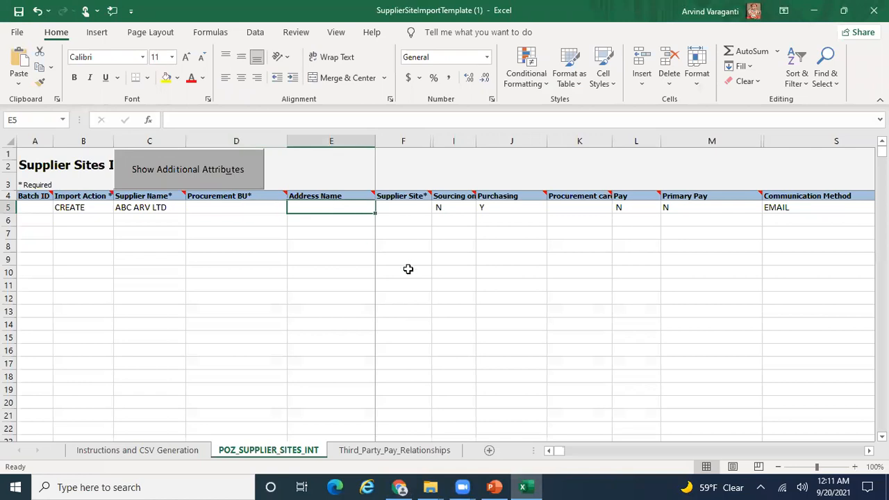
pyautogui.hotkey('ctrl', 'v')
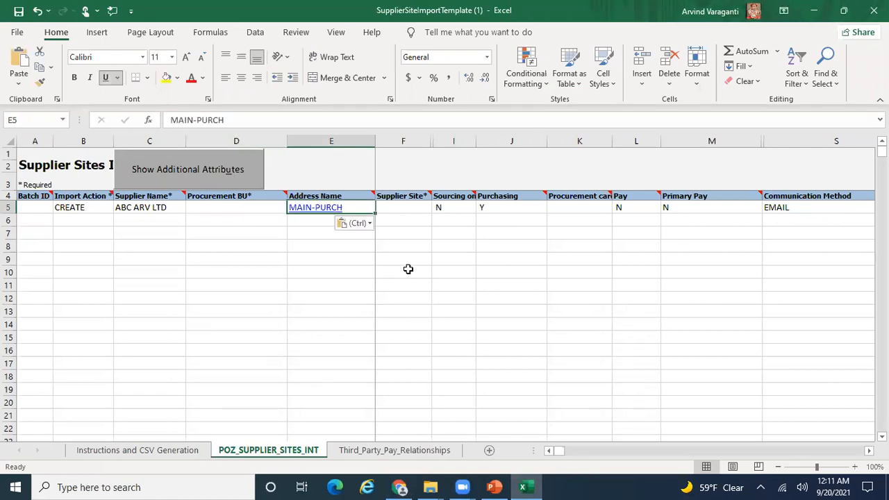
pyautogui.press('Left')
pyautogui.press('Left')
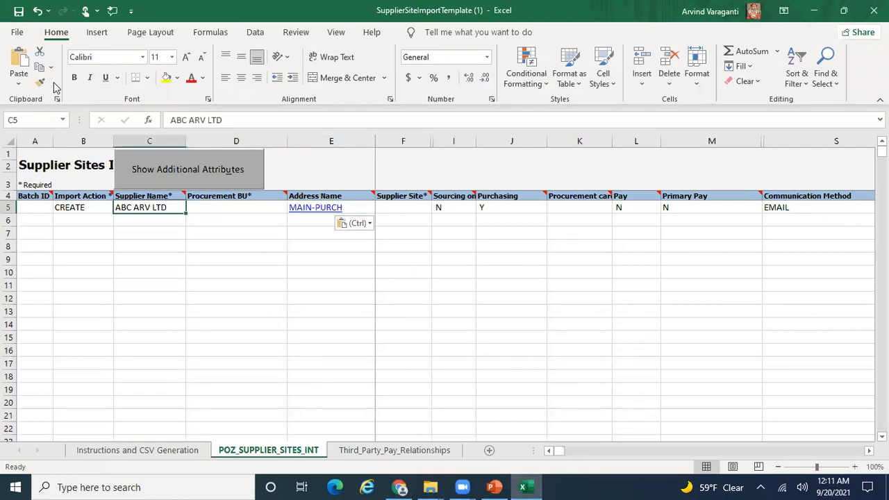
pyautogui.click(39, 83)
pyautogui.click(360, 208)
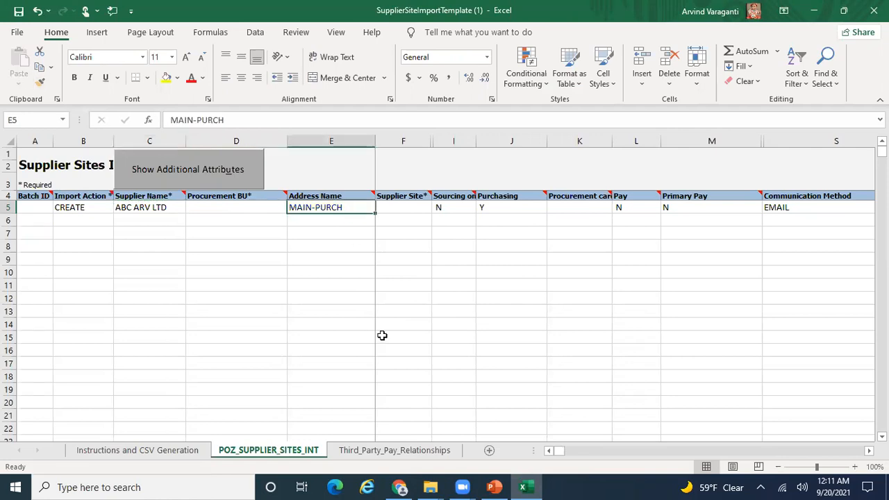
pyautogui.press('Left')
pyautogui.hotkey('alt', 'Tab')
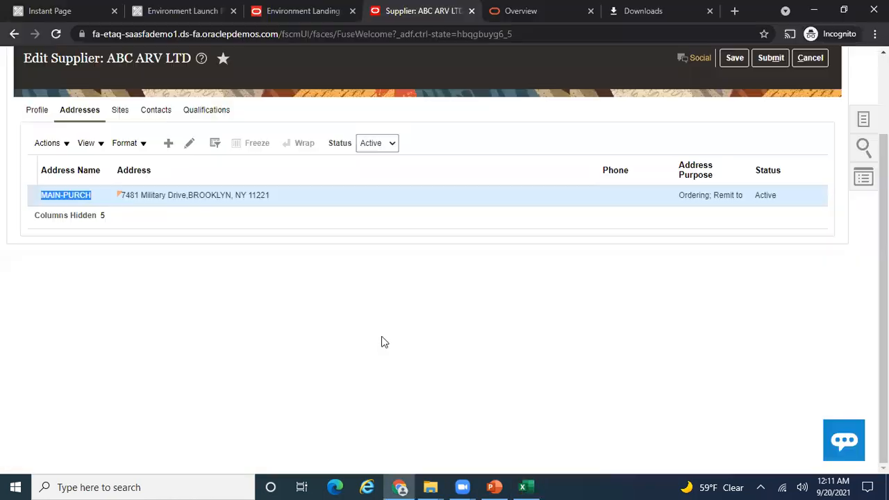
# - Check that ABC ARV LTD's Sites tab lists no sites, then start a new Create Site page
pyautogui.click(129, 114)
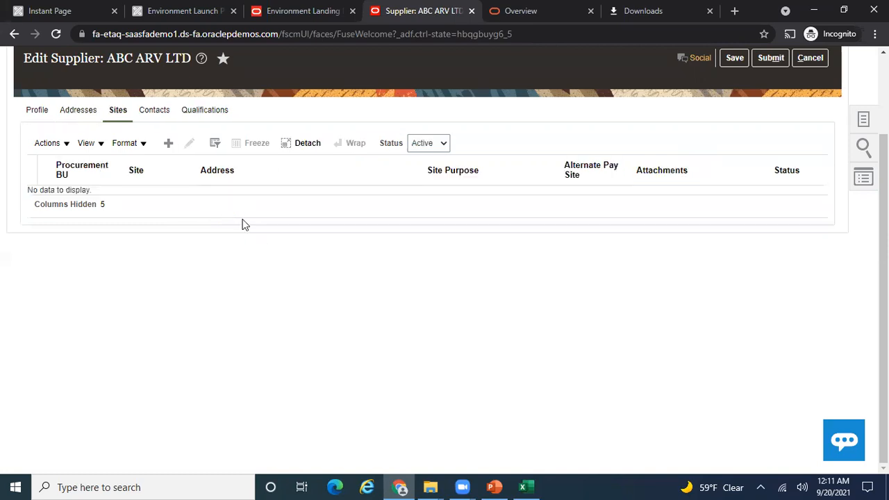
pyautogui.click(169, 144)
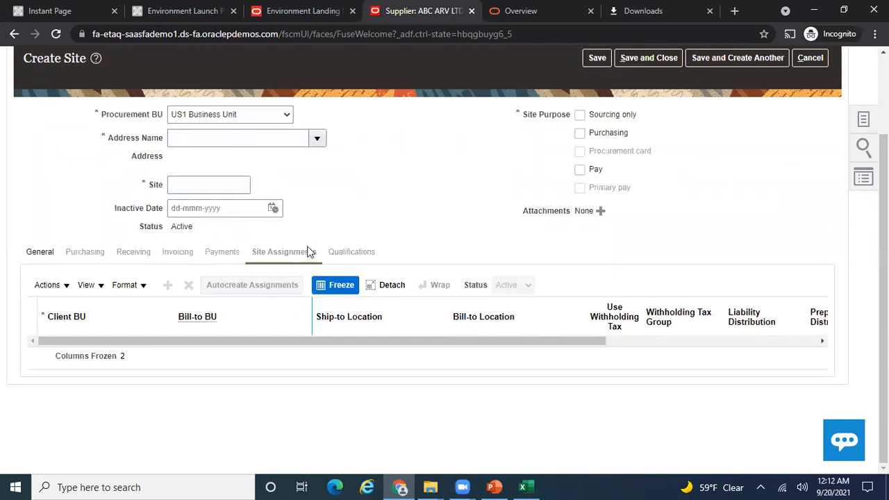
# - Enter US1 Business Unit as the Procurement BU in cell D5
pyautogui.click(527, 487)
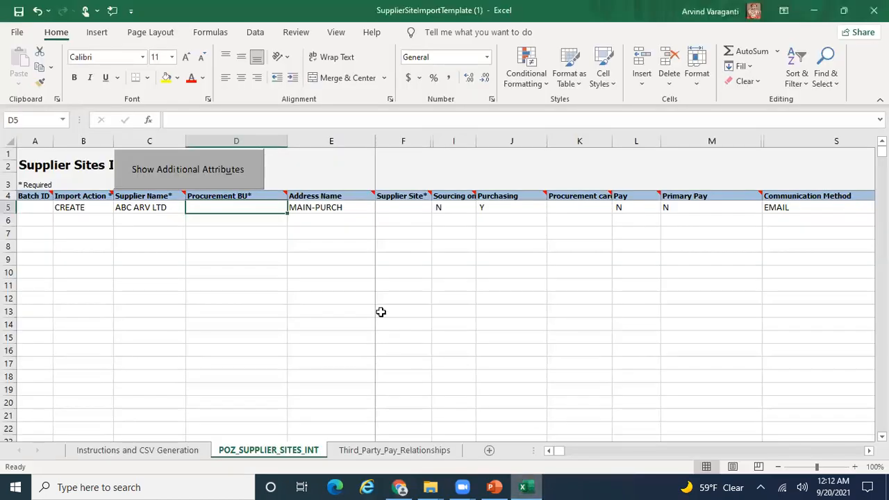
pyautogui.write('US1 Business Un')
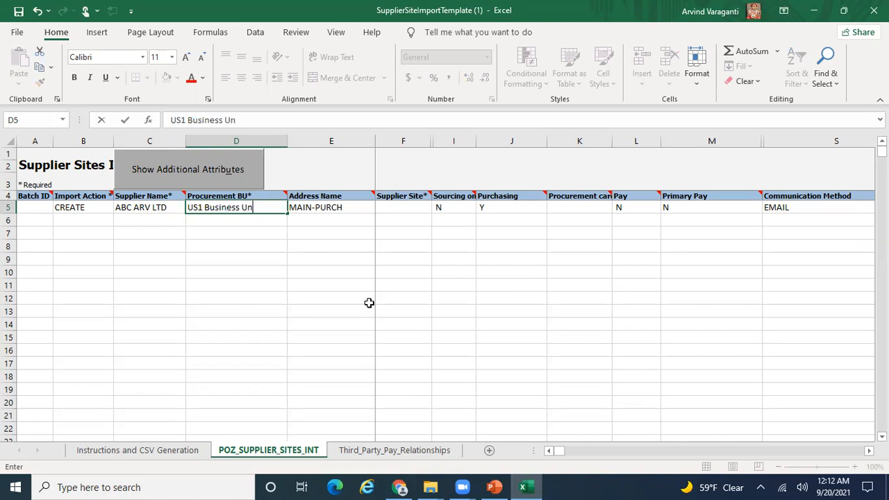
pyautogui.write('it')
pyautogui.press('Return')
pyautogui.press('Up')
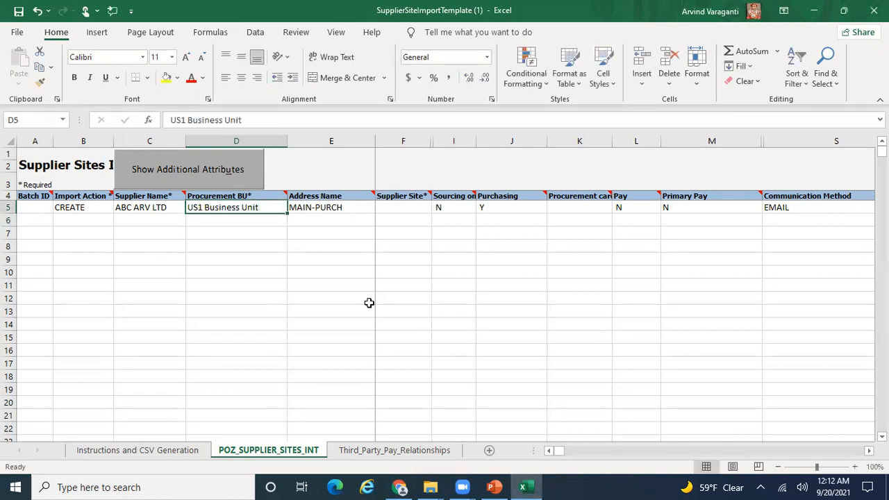
pyautogui.hotkey('alt', 'Tab')
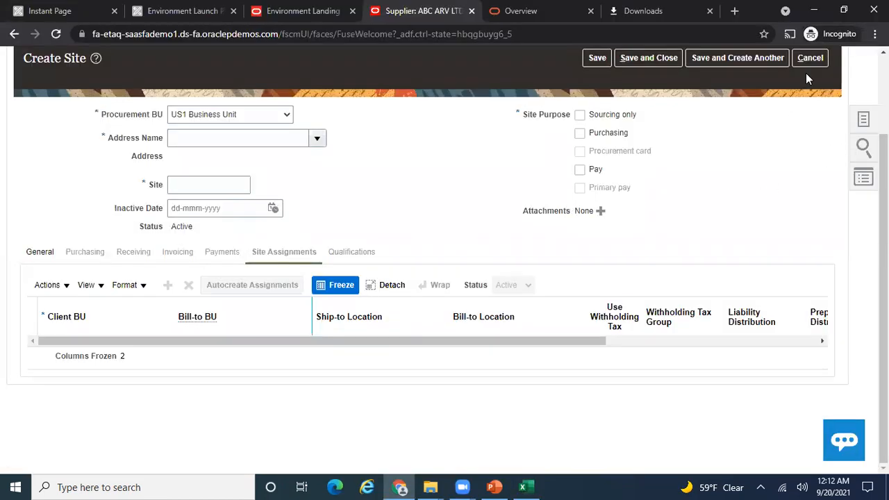
pyautogui.hotkey('alt', 'Tab')
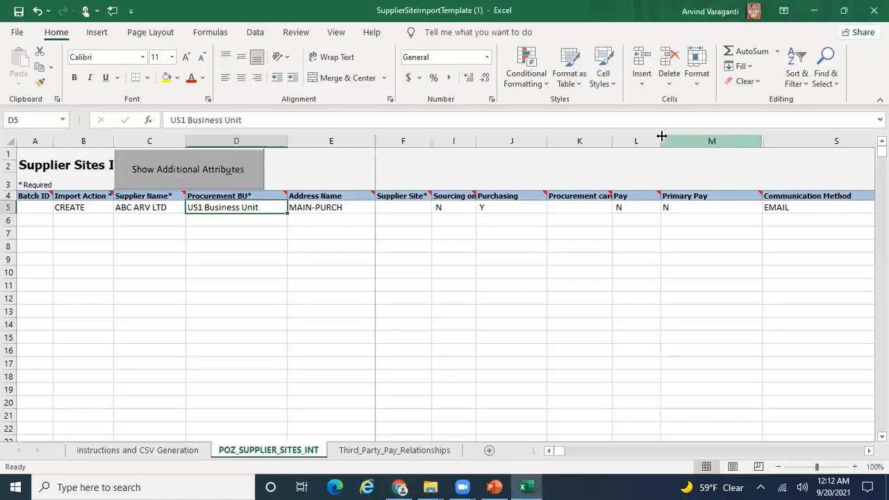
# - Enter ABC SITE1 as the supplier site name in cell F5
pyautogui.click(405, 207)
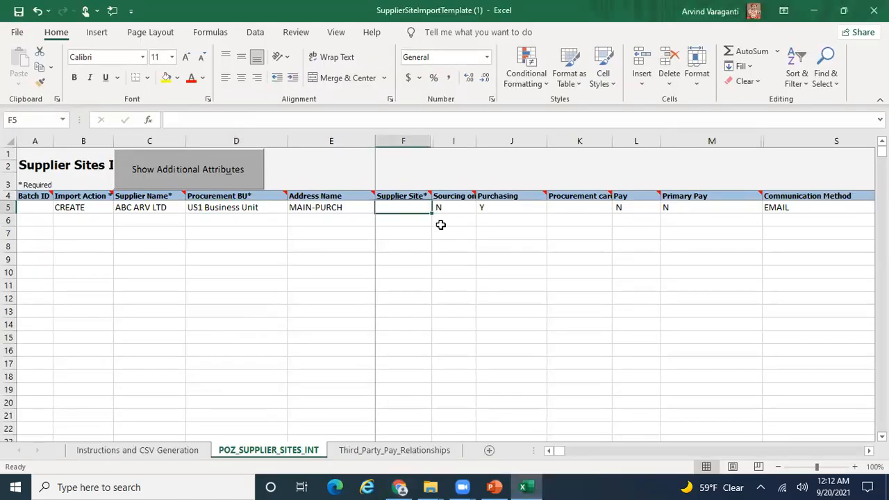
pyautogui.hotkey('alt', 'Tab')
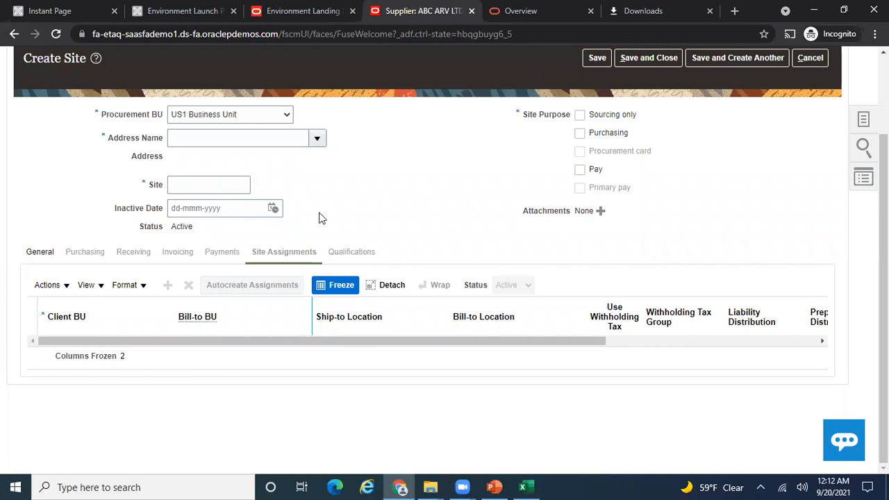
pyautogui.hotkey('alt', 'Tab')
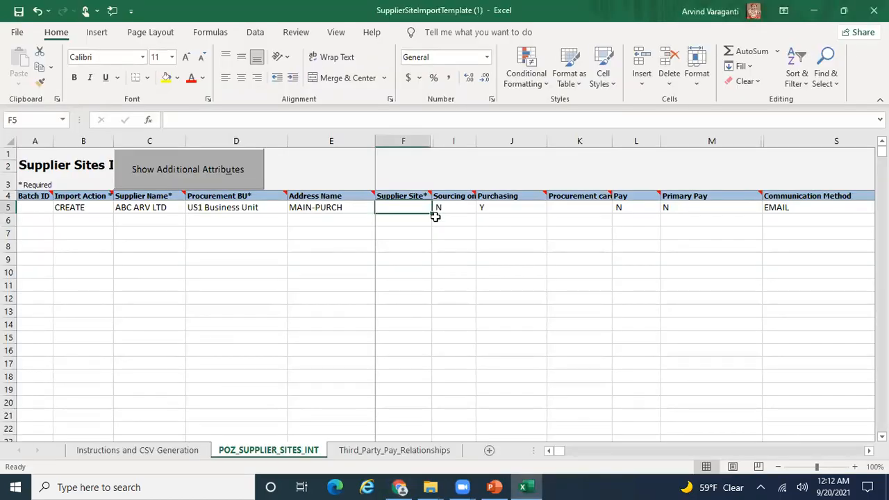
pyautogui.write('ABC S')
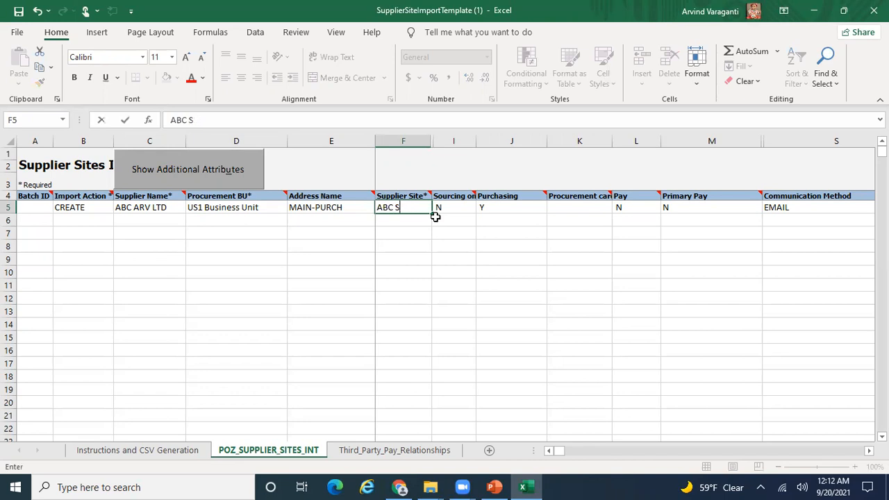
pyautogui.write('ITETE1')
pyautogui.press('Tab')
pyautogui.hotkey('alt', 'Tab')
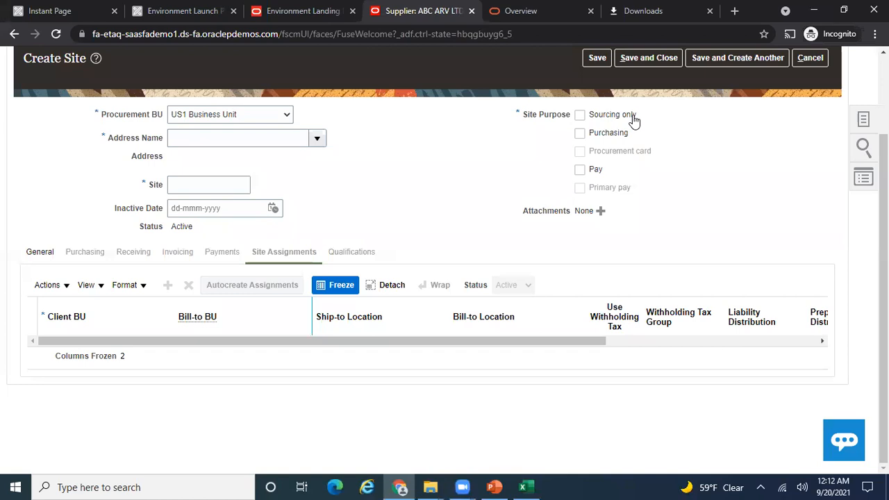
# - Review Purchasing and Procurement card, then set Pay and Primary Pay to Y in row 5
pyautogui.hotkey('alt', 'Tab')
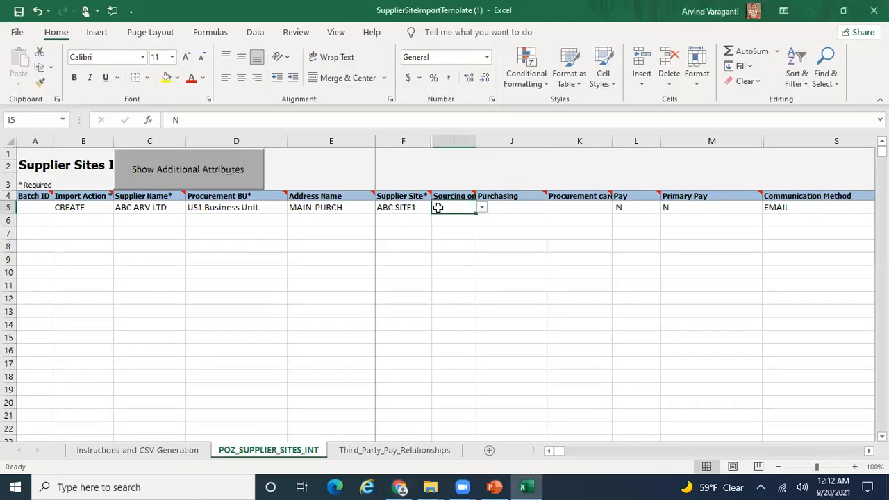
pyautogui.click(528, 208)
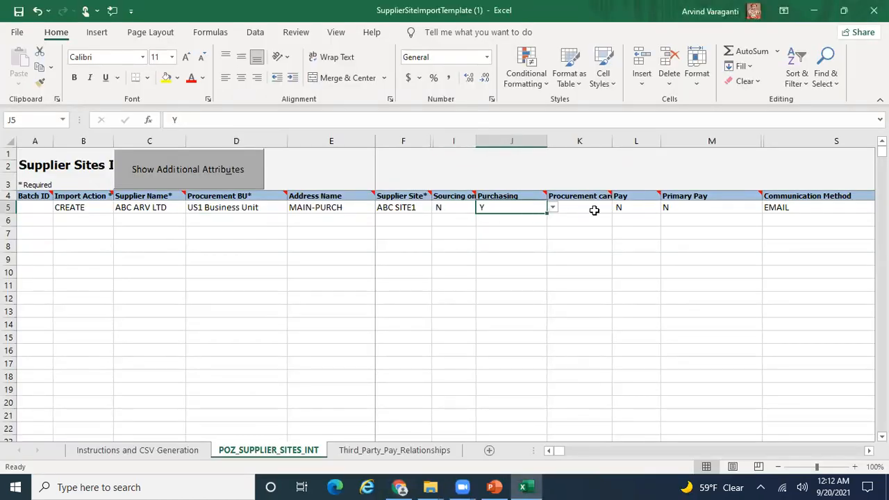
pyautogui.hotkey('alt', 'Tab')
pyautogui.hotkey('alt', 'Tab')
pyautogui.press('Right')
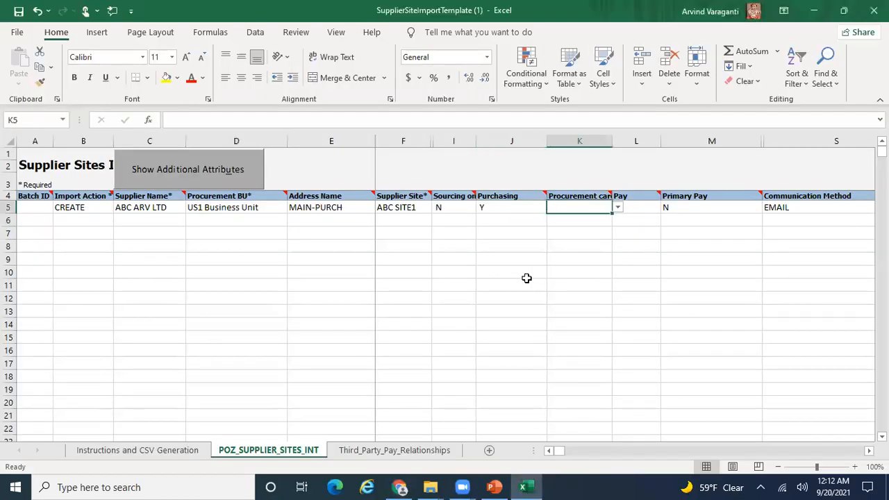
pyautogui.click(584, 196)
pyautogui.click(583, 207)
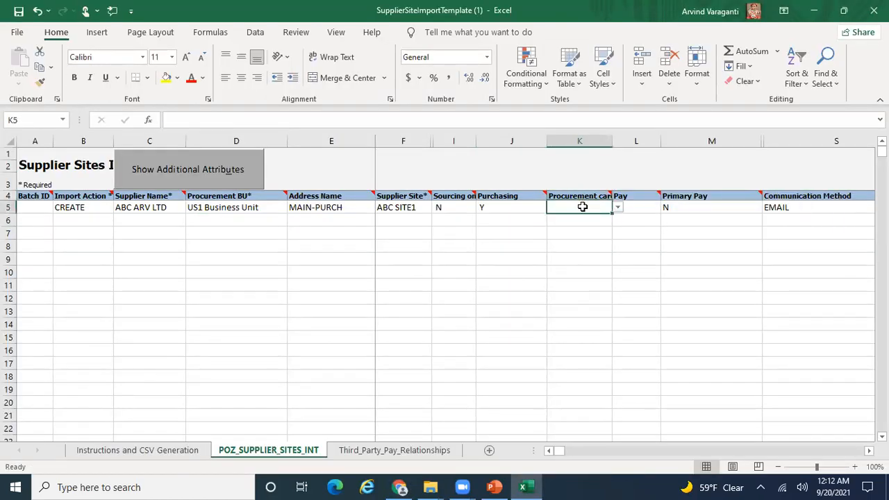
pyautogui.click(645, 209)
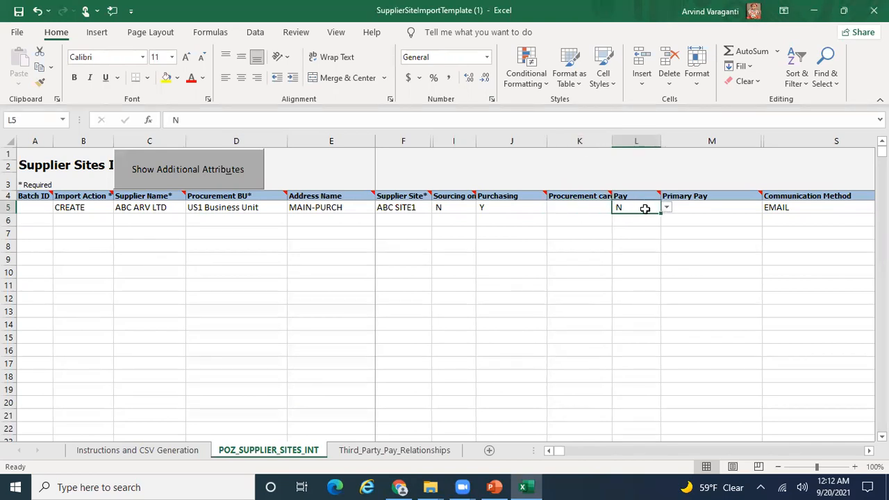
pyautogui.moveTo(644, 197)
pyautogui.click(666, 208)
pyautogui.click(646, 219)
pyautogui.click(710, 208)
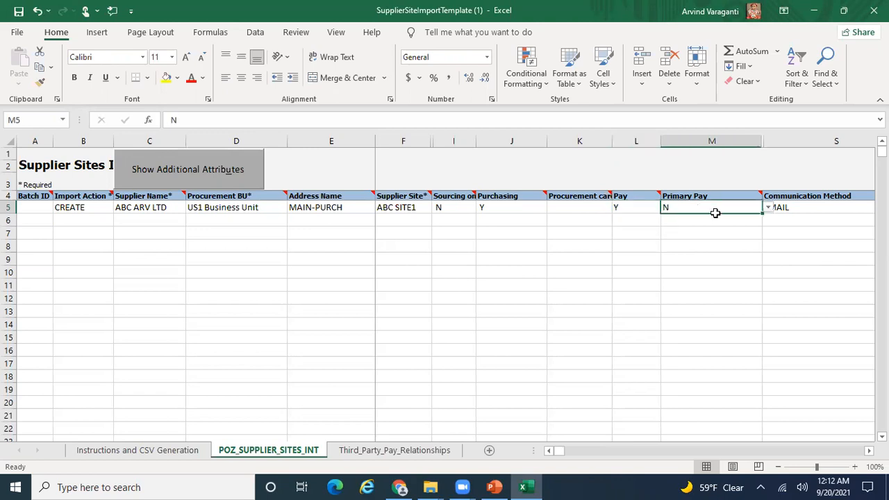
pyautogui.click(768, 208)
pyautogui.click(749, 226)
# - Enter the site's e-mail address in cell T5 and move on to the Fax column
pyautogui.click(801, 208)
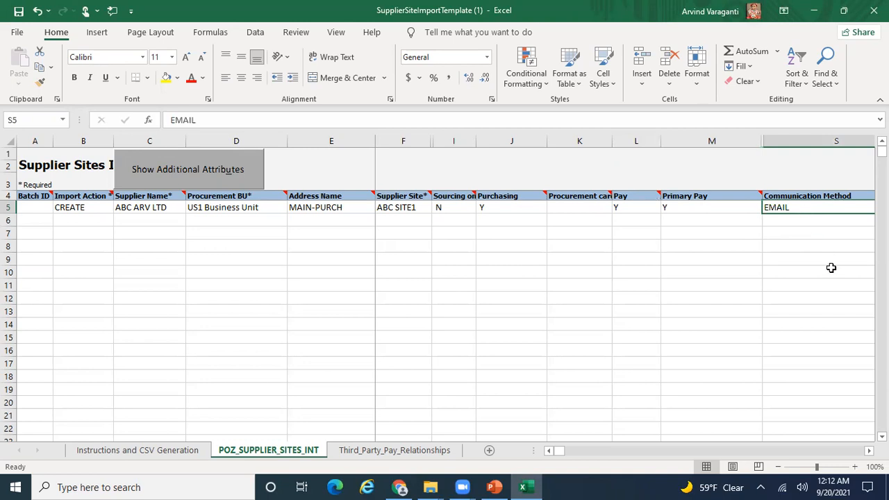
pyautogui.press('Tab')
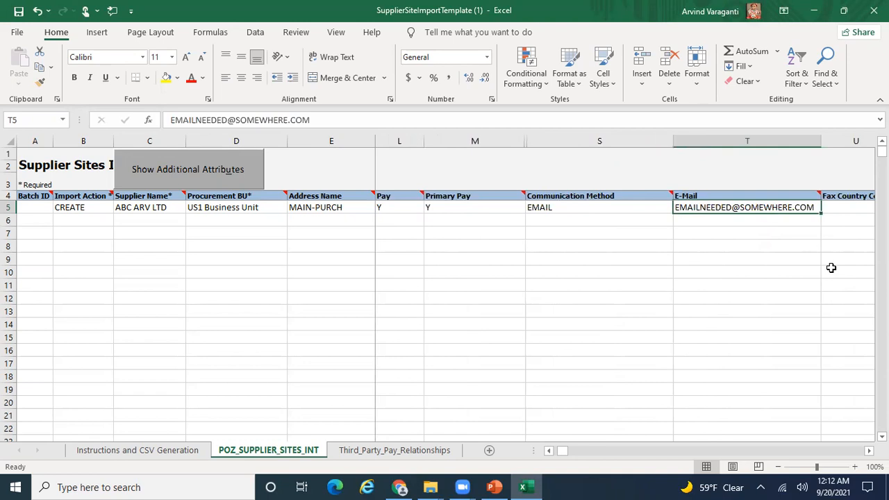
pyautogui.press('Return')
pyautogui.press('Up')
pyautogui.press('Right')
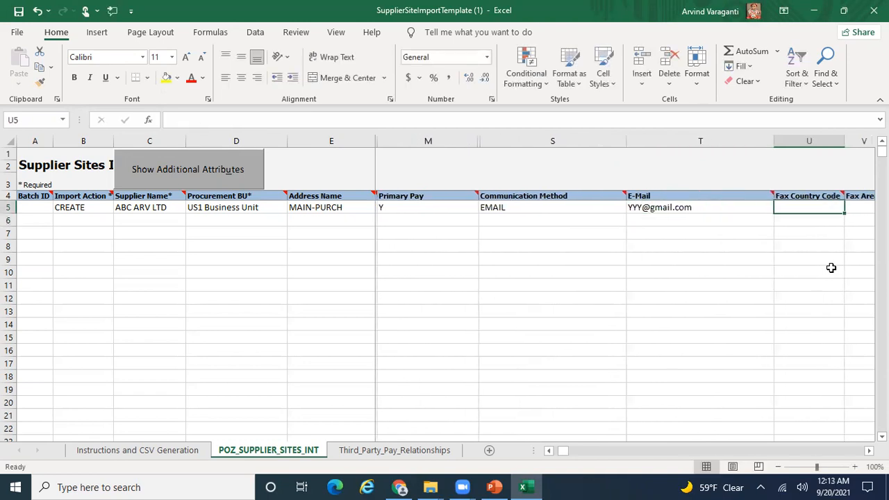
pyautogui.press('Right')
pyautogui.press('Right')
pyautogui.press('Right')
pyautogui.press('Right')
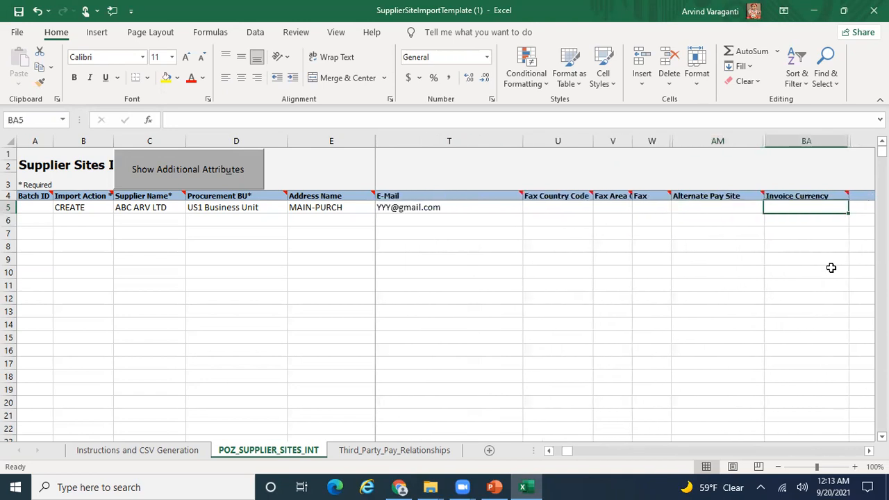
# - Reveal the additional attribute columns and review row 5 through Freight Terms and the invoice columns
pyautogui.click(215, 172)
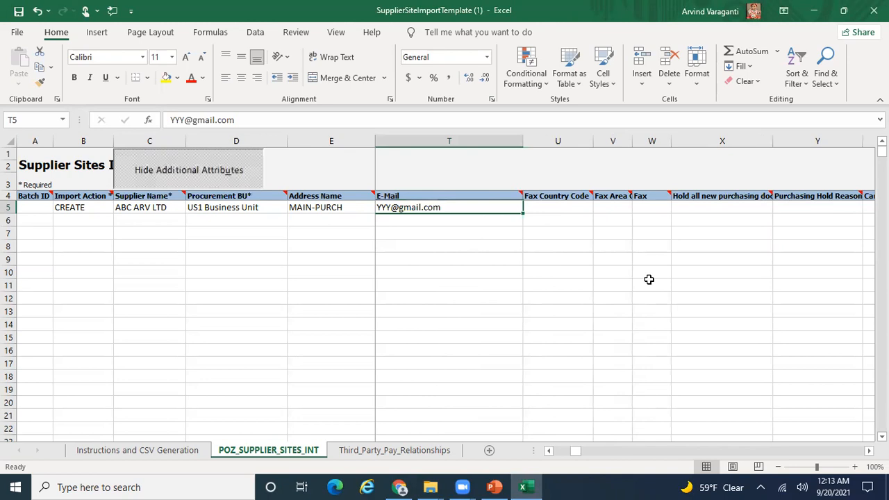
pyautogui.press('Right')
pyautogui.press('Right')
pyautogui.press('Right')
pyautogui.press('Right')
pyautogui.press('Right')
pyautogui.press('Right')
pyautogui.press('Right')
pyautogui.press('Right')
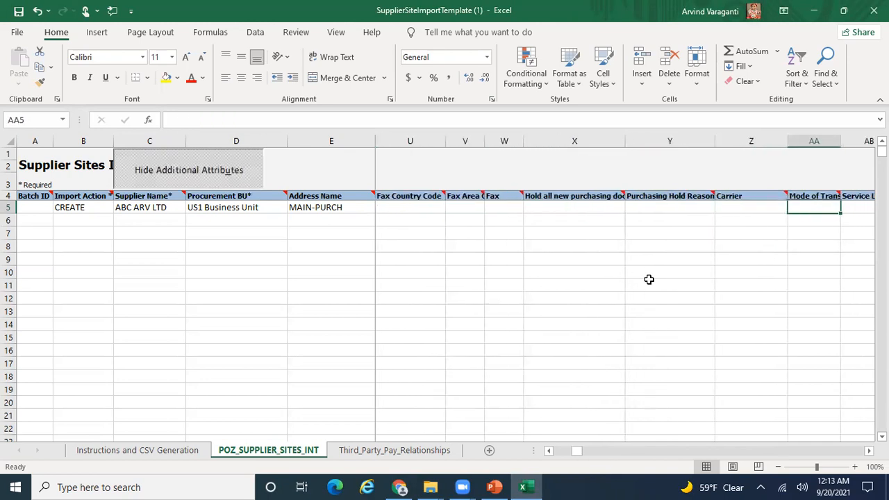
pyautogui.press('Right')
pyautogui.press('Right')
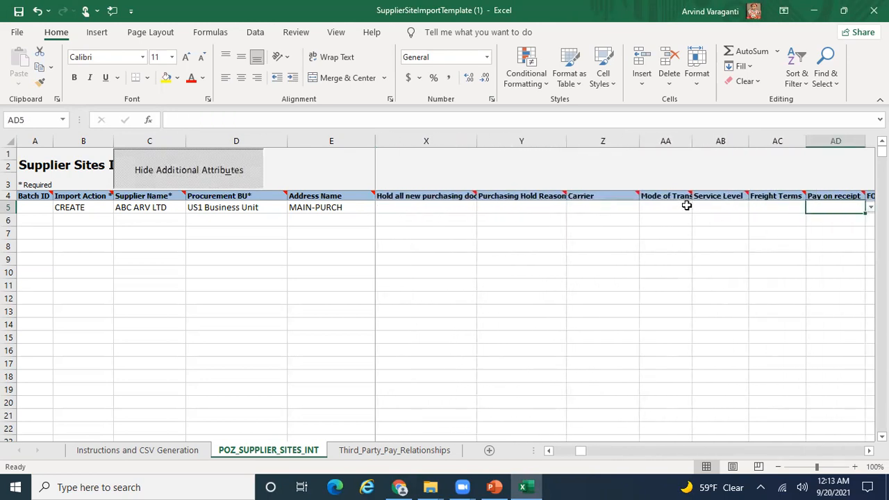
pyautogui.moveTo(677, 192)
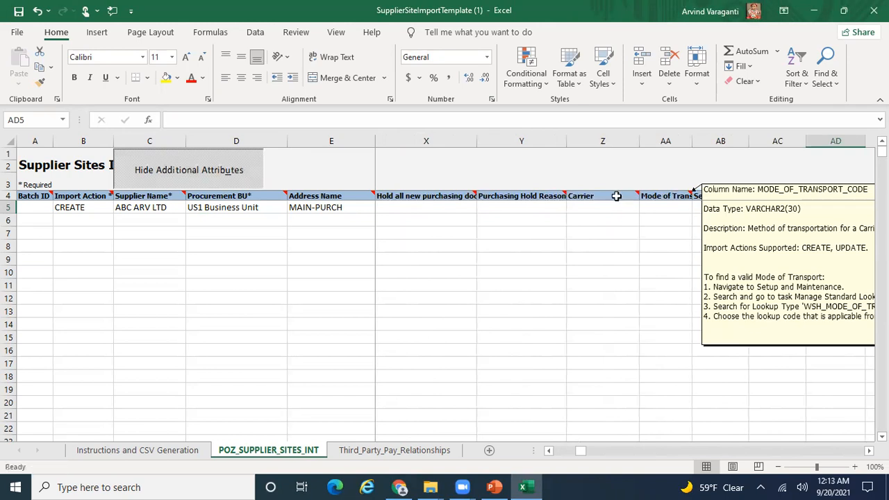
pyautogui.moveTo(537, 196)
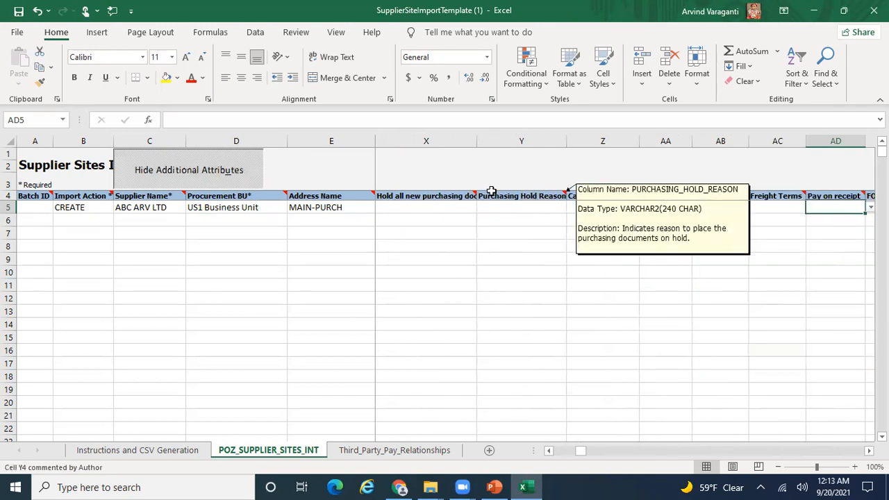
pyautogui.moveTo(453, 197)
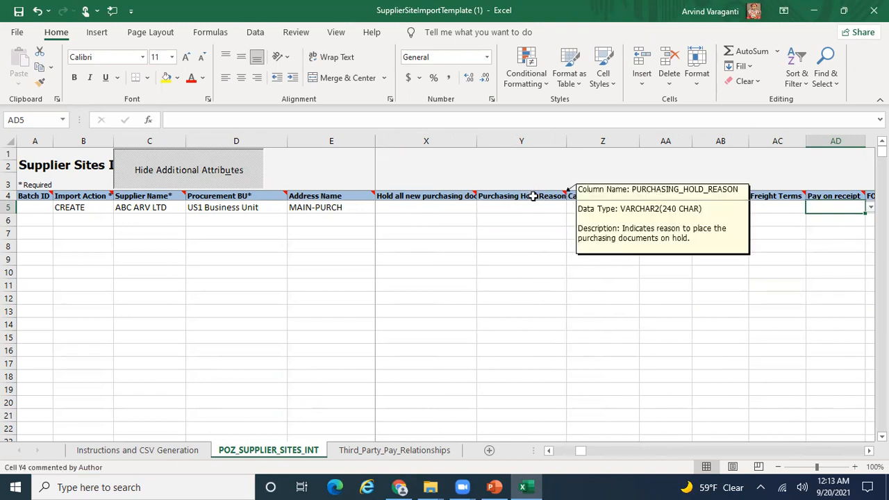
pyautogui.click(762, 211)
pyautogui.press('Right')
pyautogui.press('Right')
pyautogui.press('Right')
pyautogui.press('Right')
pyautogui.press('Right')
pyautogui.press('Right')
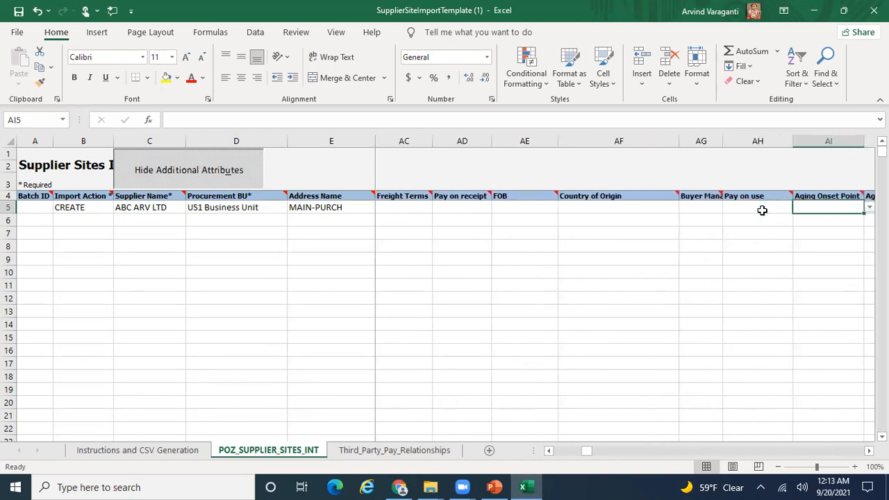
pyautogui.press('Right')
pyautogui.press('Right')
pyautogui.press('Right')
pyautogui.press('Right')
pyautogui.press('Right')
pyautogui.press('Right')
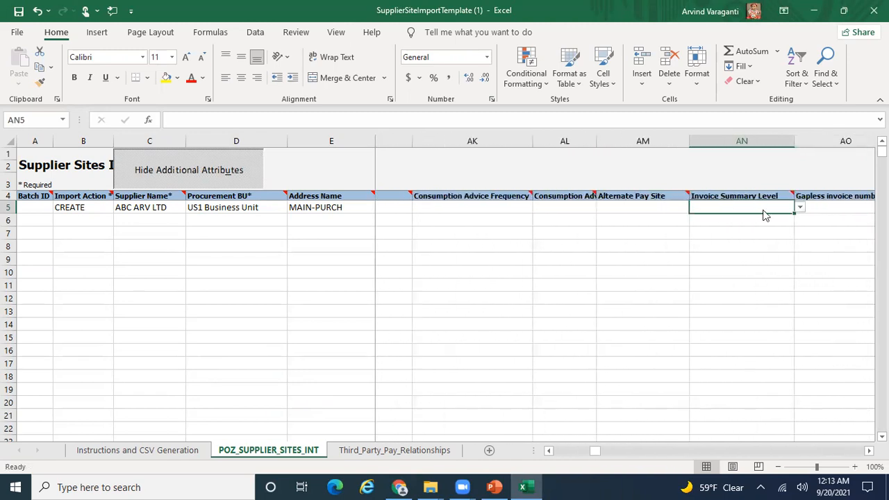
pyautogui.press('Right')
pyautogui.press('Right')
pyautogui.press('Right')
pyautogui.press('Right')
pyautogui.press('Right')
pyautogui.press('Right')
pyautogui.press('Right')
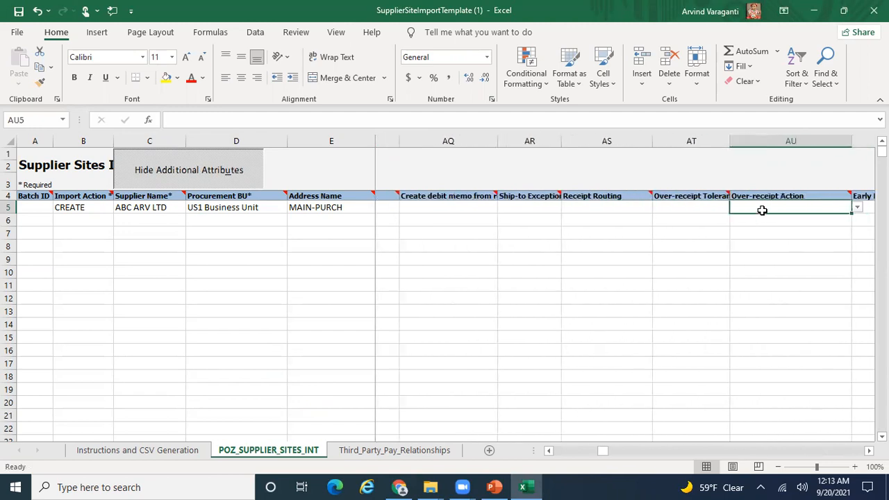
pyautogui.press('Right')
pyautogui.press('Right')
pyautogui.press('Right')
pyautogui.press('Right')
pyautogui.press('Right')
pyautogui.press('Right')
pyautogui.press('Right')
pyautogui.press('Right')
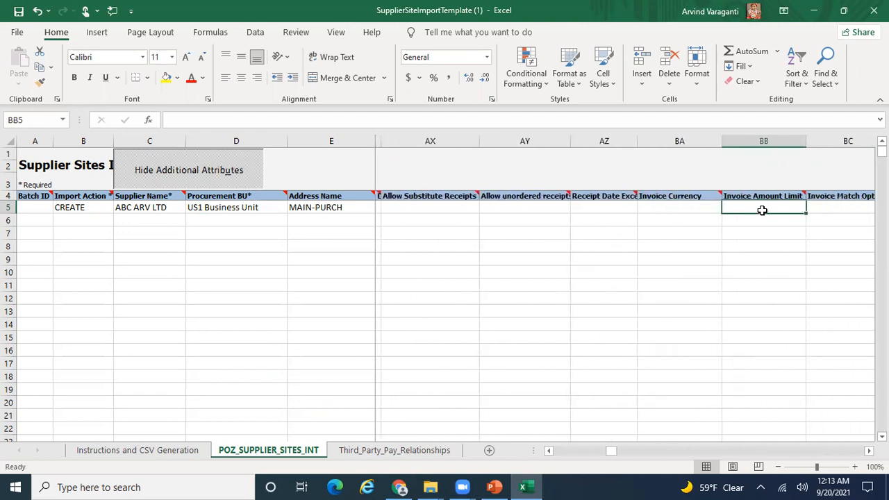
pyautogui.press('Right')
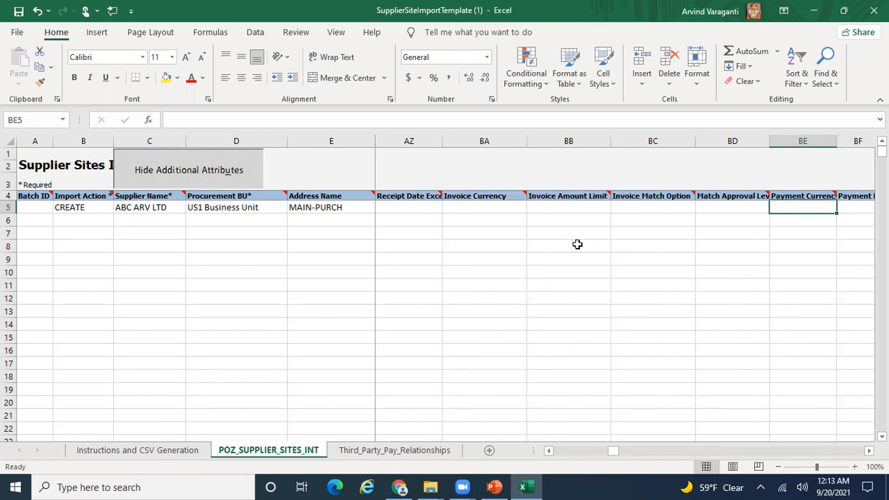
pyautogui.press('Right')
pyautogui.press('Right')
pyautogui.press('Right')
pyautogui.press('Right')
pyautogui.press('Right')
pyautogui.press('Right')
pyautogui.press('Right')
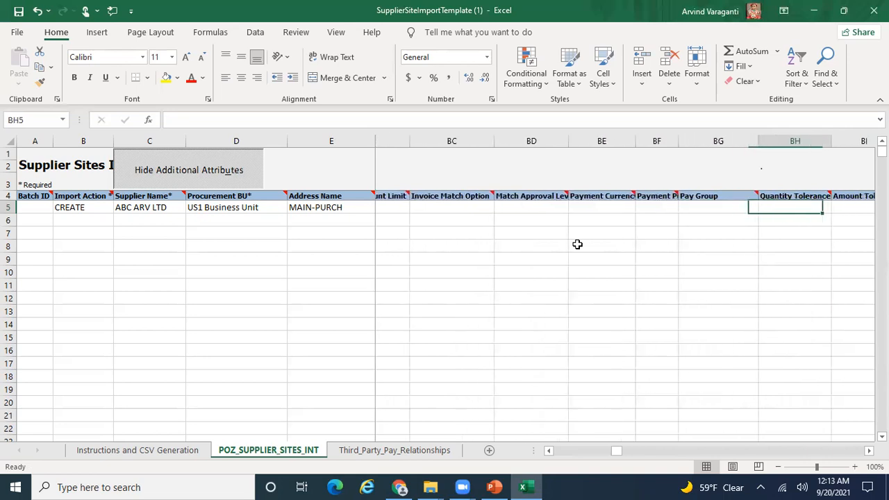
pyautogui.press('Right')
pyautogui.press('Right')
pyautogui.press('Right')
pyautogui.press('Right')
pyautogui.press('Right')
pyautogui.press('Right')
pyautogui.press('Right')
pyautogui.press('Right')
pyautogui.press('Right')
pyautogui.press('Right')
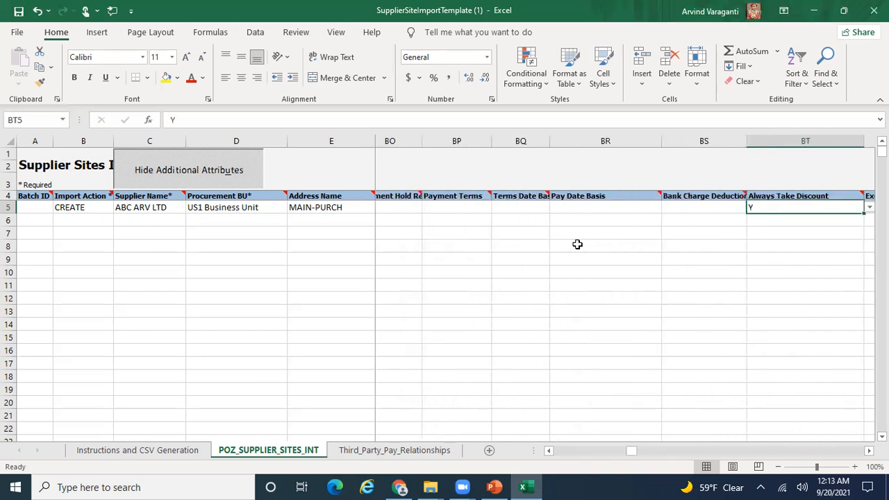
# - Delete the Y in Always Take Discount (BT5), check the last columns, and return to the row start
pyautogui.press('Left')
pyautogui.press('Left')
pyautogui.press('Left')
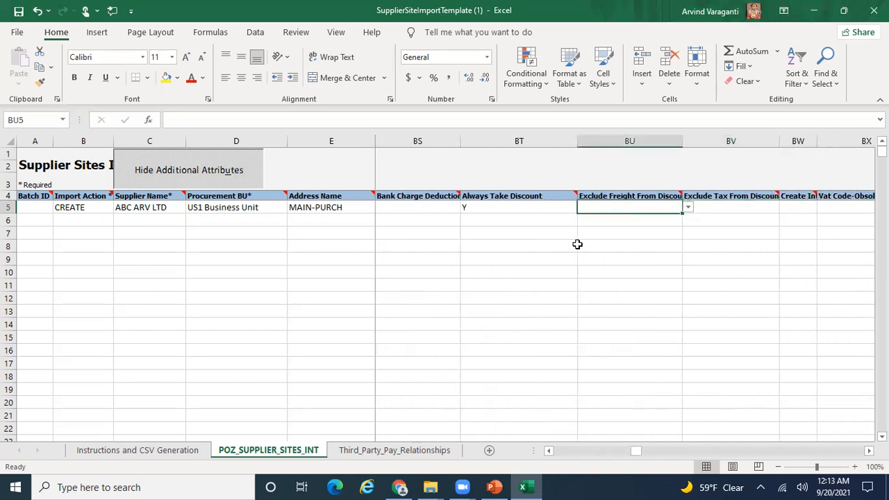
pyautogui.press('Right')
pyautogui.press('Delete')
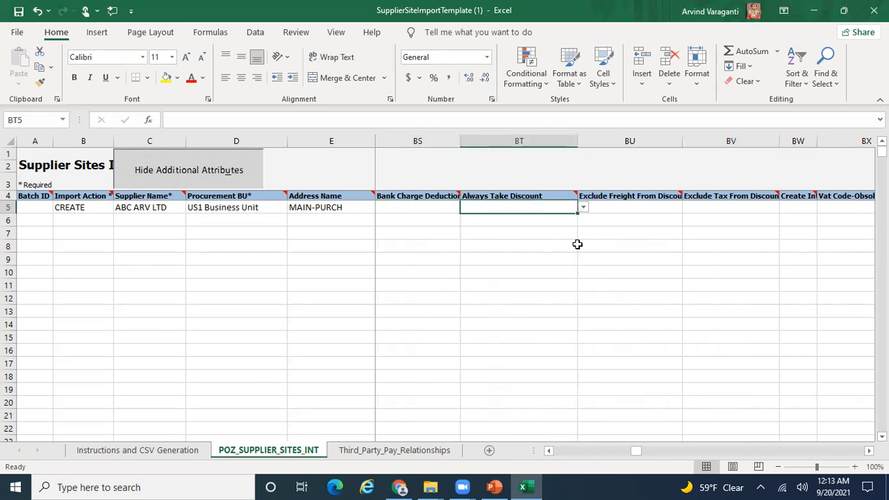
pyautogui.press('Right')
pyautogui.press('Right')
pyautogui.press('Right')
pyautogui.press('Right')
pyautogui.press('Right')
pyautogui.press('Right')
pyautogui.press('Right')
pyautogui.press('Right')
pyautogui.press('Right')
pyautogui.press('Right')
pyautogui.press('Right')
pyautogui.press('Right')
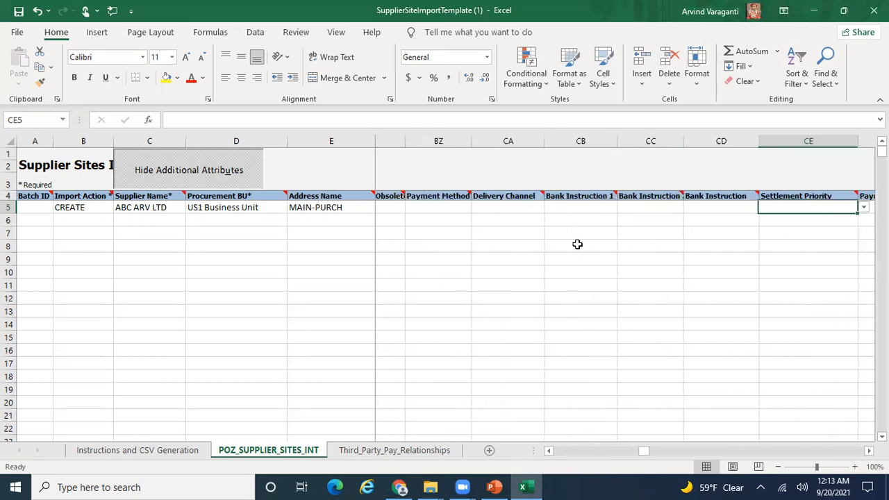
pyautogui.press('Right')
pyautogui.press('Right')
pyautogui.press('Right')
pyautogui.press('Right')
pyautogui.press('Right')
pyautogui.press('Right')
pyautogui.press('Right')
pyautogui.press('Right')
pyautogui.press('Right')
pyautogui.press('Right')
pyautogui.press('Right')
pyautogui.press('Right')
pyautogui.press('Right')
pyautogui.press('Right')
pyautogui.press('Right')
pyautogui.press('Right')
pyautogui.press('Right')
pyautogui.press('Right')
pyautogui.press('Right')
pyautogui.press('Right')
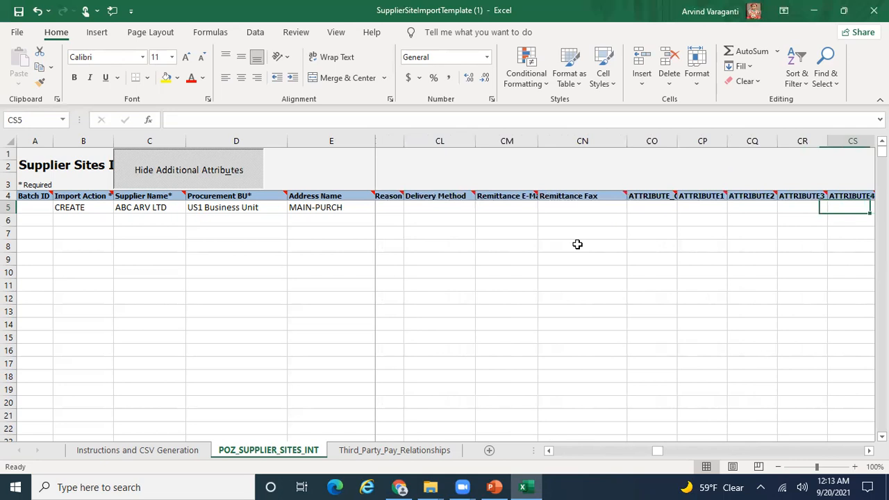
pyautogui.press('Right')
pyautogui.press('Right')
pyautogui.press('Right')
pyautogui.press('Right')
pyautogui.press('Right')
pyautogui.press('Right')
pyautogui.press('Right')
pyautogui.press('Right')
pyautogui.press('Right')
pyautogui.press('Right')
pyautogui.press('Right')
pyautogui.press('Right')
pyautogui.press('Right')
pyautogui.press('Right')
pyautogui.press('Right')
pyautogui.press('Right')
pyautogui.press('Right')
pyautogui.press('Right')
pyautogui.press('Right')
pyautogui.press('Right')
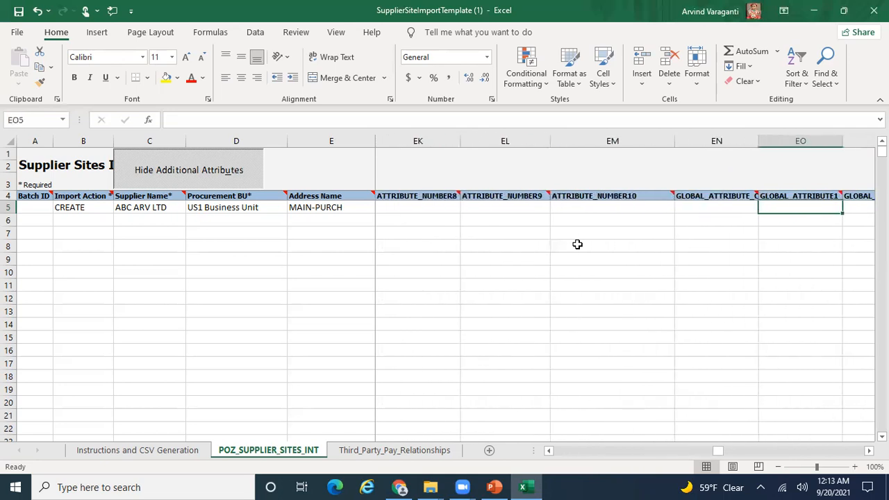
pyautogui.press('Right')
pyautogui.press('Right')
pyautogui.press('Right')
pyautogui.press('Right')
pyautogui.press('Right')
pyautogui.press('Right')
pyautogui.press('Right')
pyautogui.press('Right')
pyautogui.press('Right')
pyautogui.press('Right')
pyautogui.press('Right')
pyautogui.press('Right')
pyautogui.press('Right')
pyautogui.press('Right')
pyautogui.press('Right')
pyautogui.press('Right')
pyautogui.press('Right')
pyautogui.press('Right')
pyautogui.press('Right')
pyautogui.press('Right')
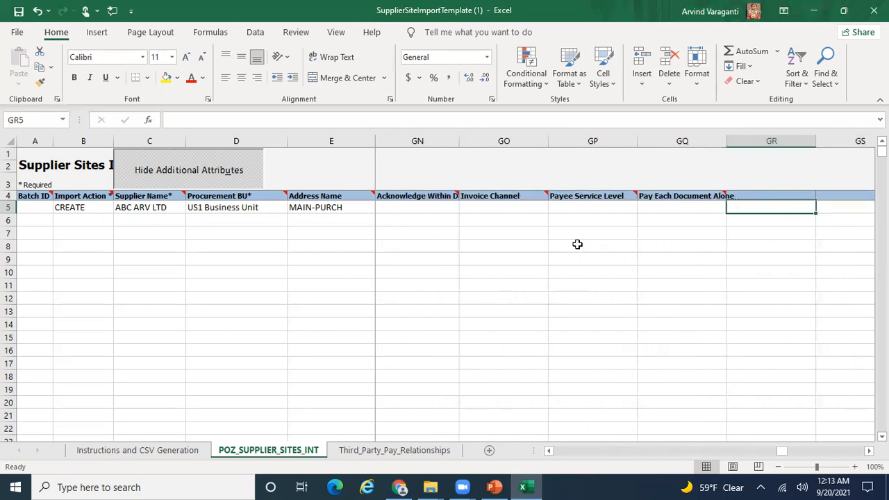
pyautogui.press('Left')
pyautogui.press('Home')
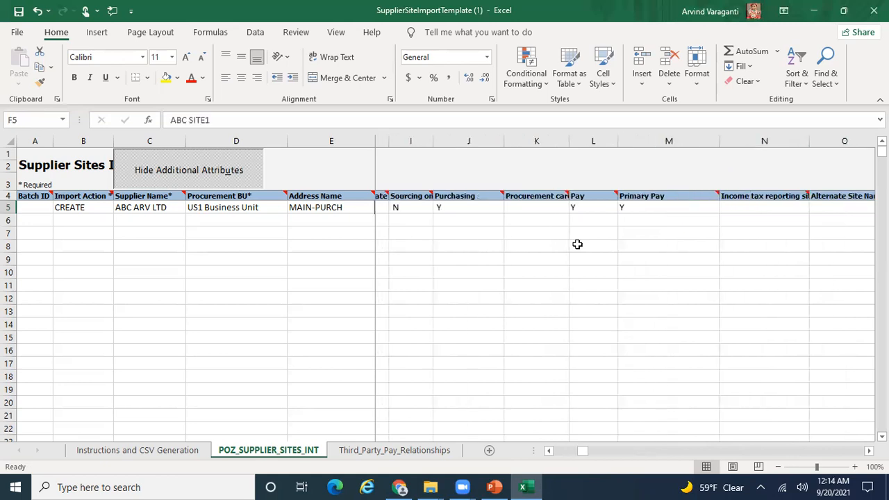
pyautogui.press('Left')
pyautogui.press('Left')
pyautogui.press('Left')
pyautogui.press('Left')
pyautogui.press('Left')
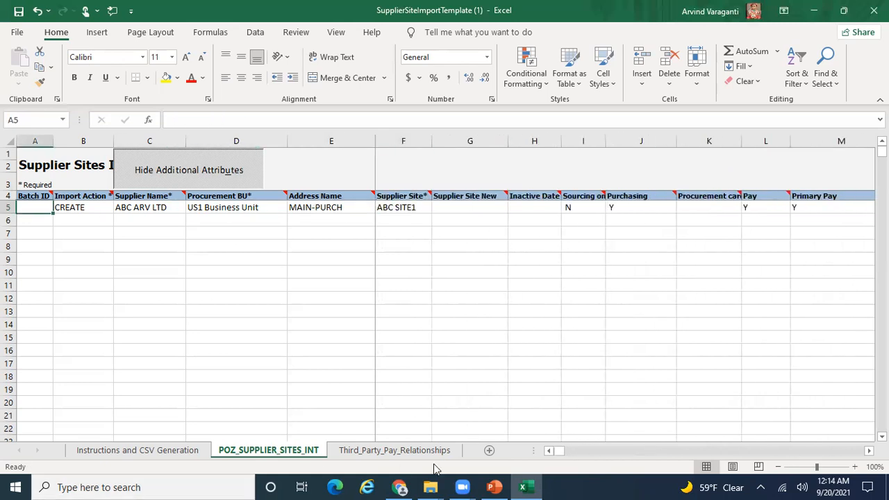
# - Switch to PowerPoint and go from the Templates slide to the Steps slide (slide 4)
pyautogui.click(493, 487)
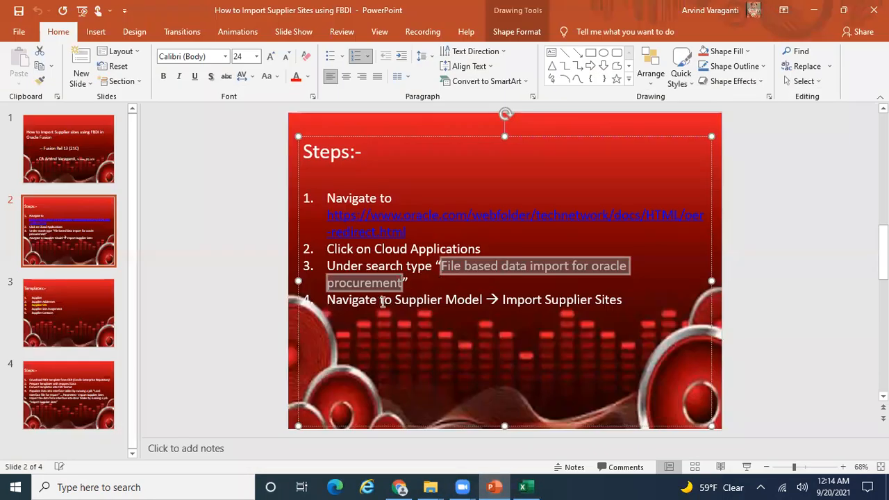
pyautogui.click(80, 322)
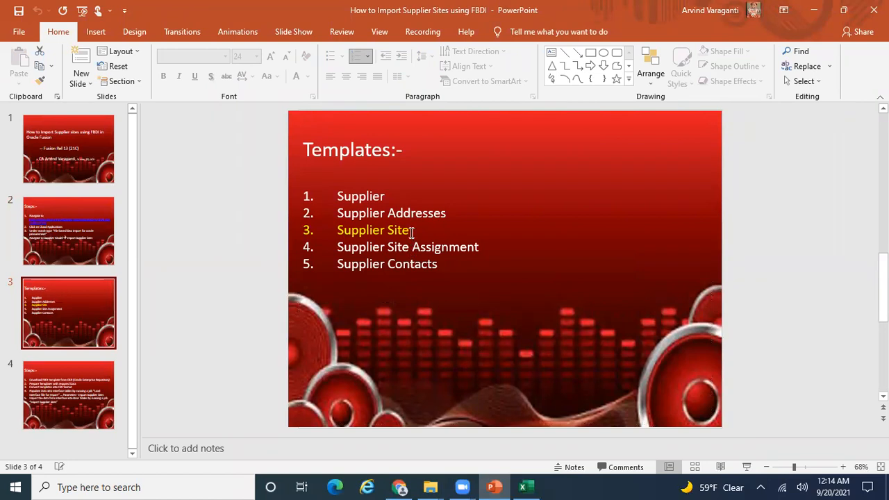
pyautogui.click(83, 392)
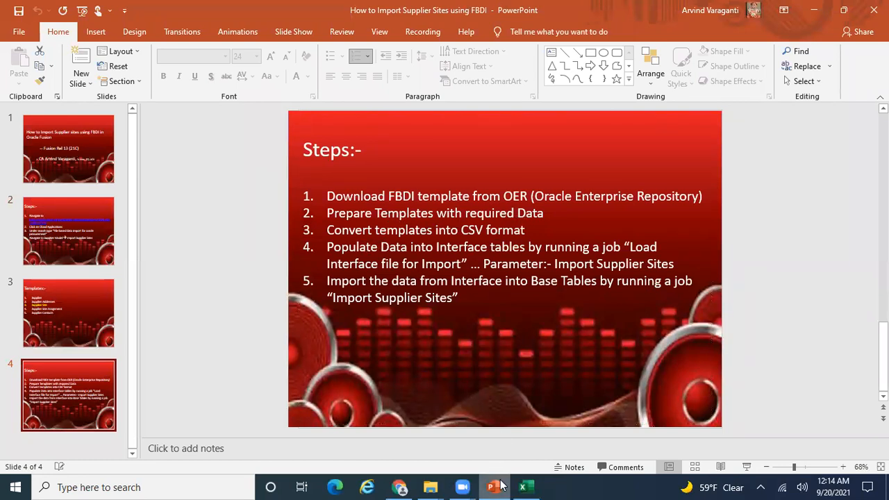
# - Generate the PozSupplierSitesInt ZIP and CSV plus PozSupThirdPartyInt CSV files on the Desktop
pyautogui.click(481, 430)
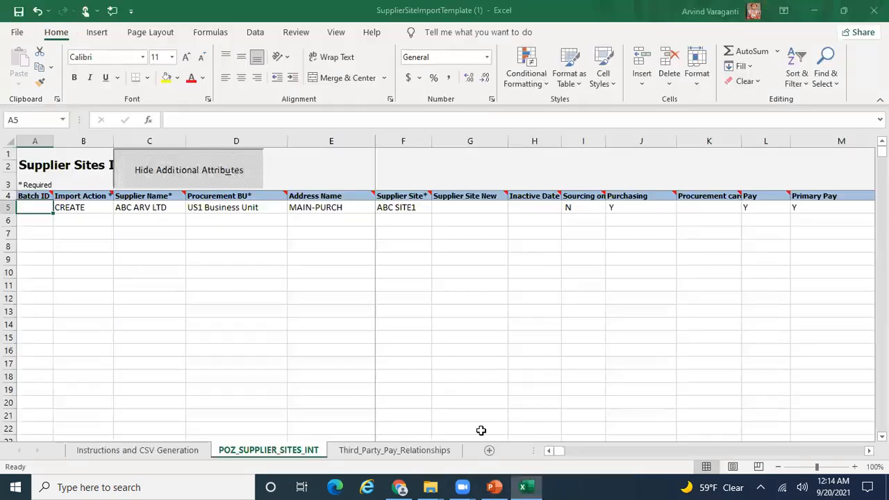
pyautogui.click(115, 452)
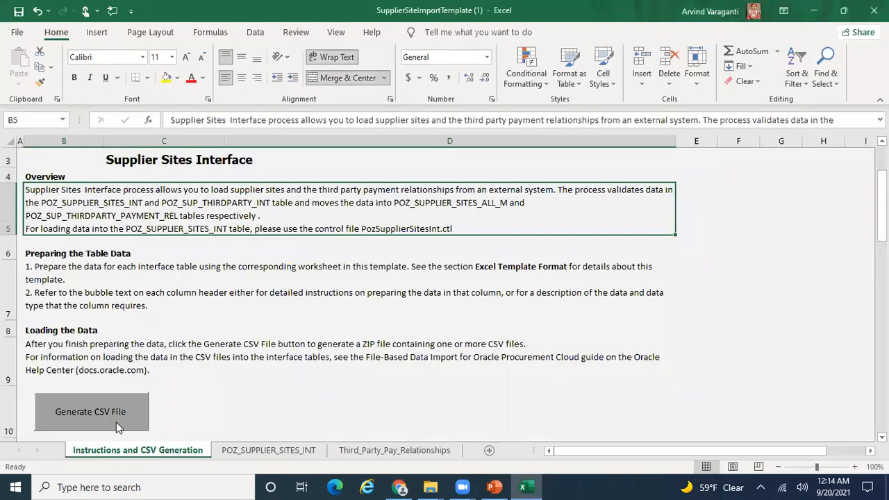
pyautogui.click(116, 422)
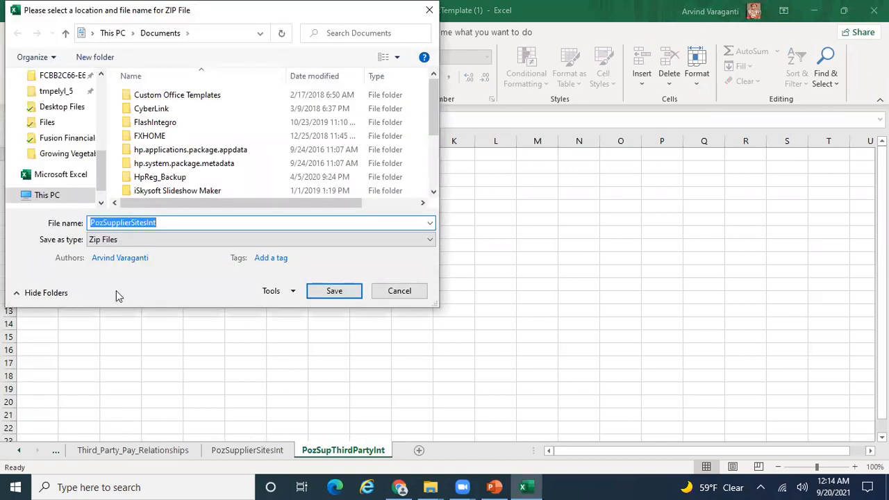
pyautogui.moveTo(103, 186); pyautogui.dragTo(102, 111)
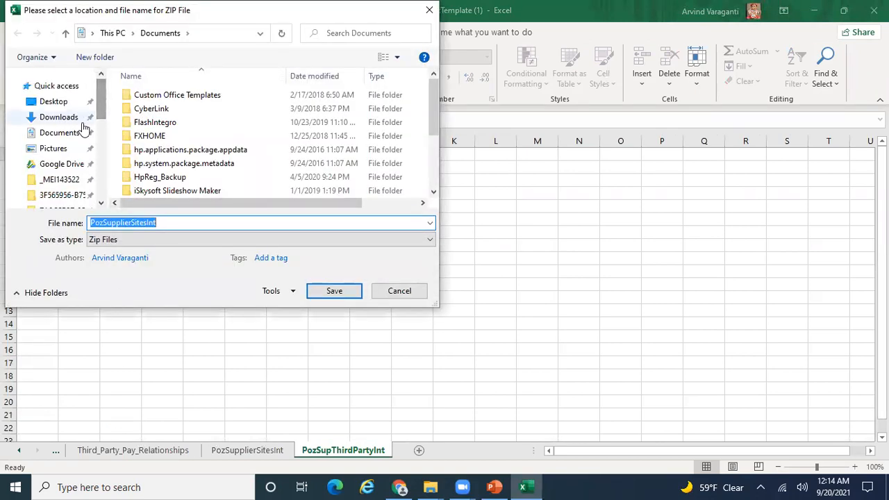
pyautogui.click(53, 103)
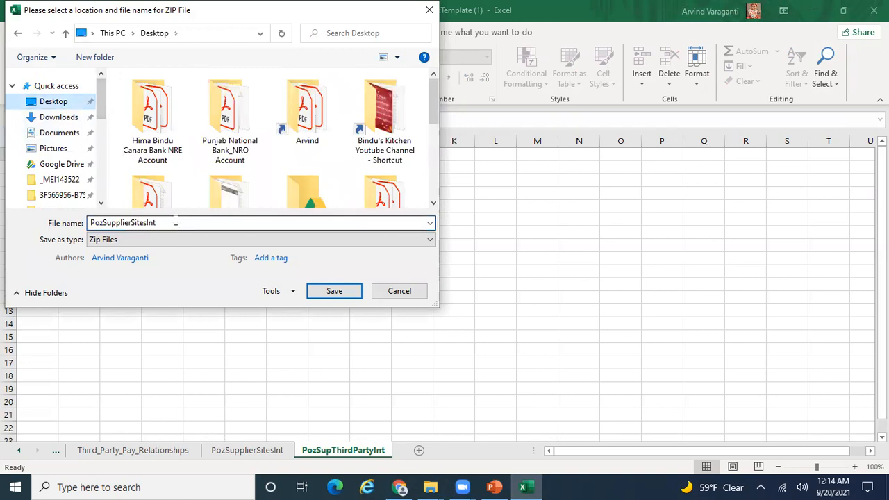
pyautogui.click(332, 290)
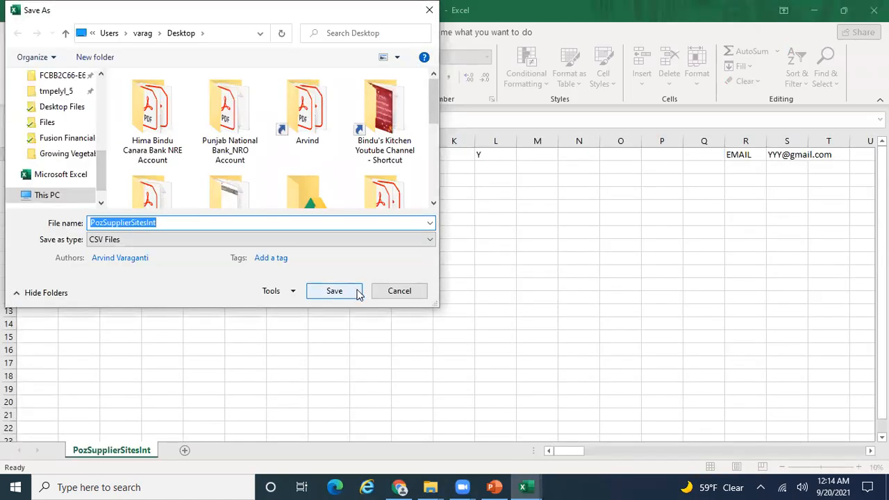
pyautogui.click(350, 290)
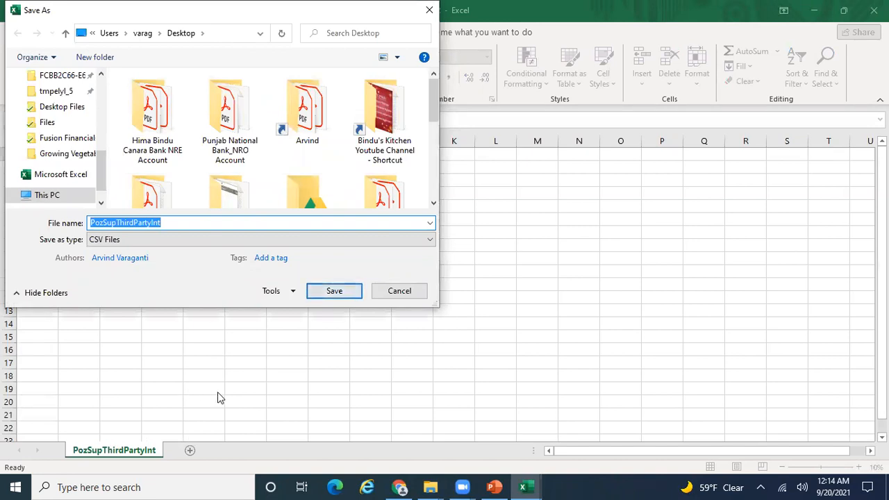
pyautogui.click(335, 293)
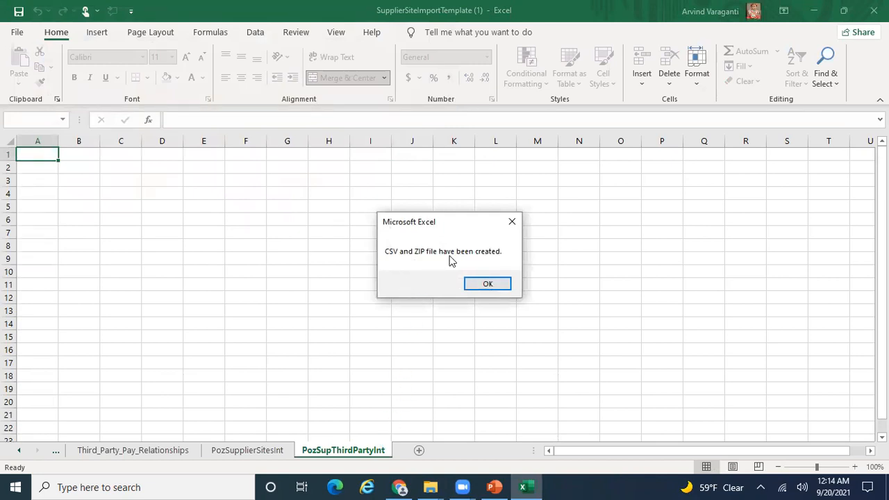
pyautogui.click(488, 284)
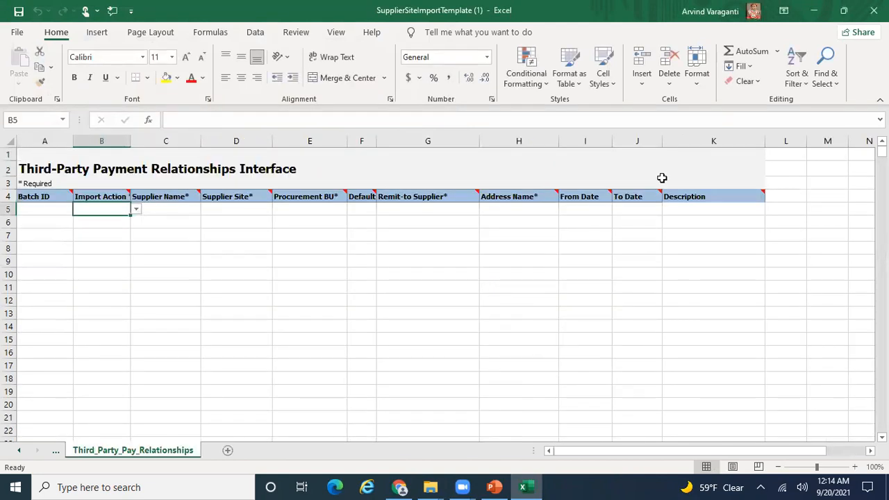
# - Close the template workbook, saving its changes and accepting the personal information warning
pyautogui.click(874, 10)
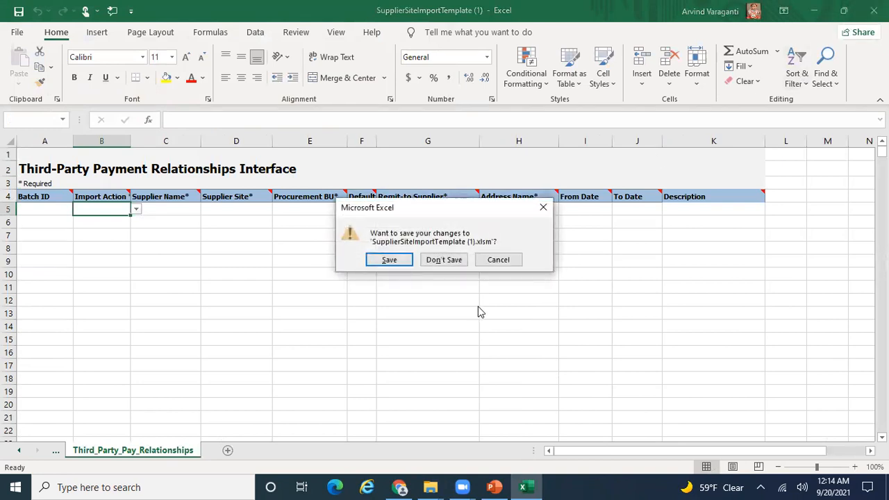
pyautogui.click(400, 262)
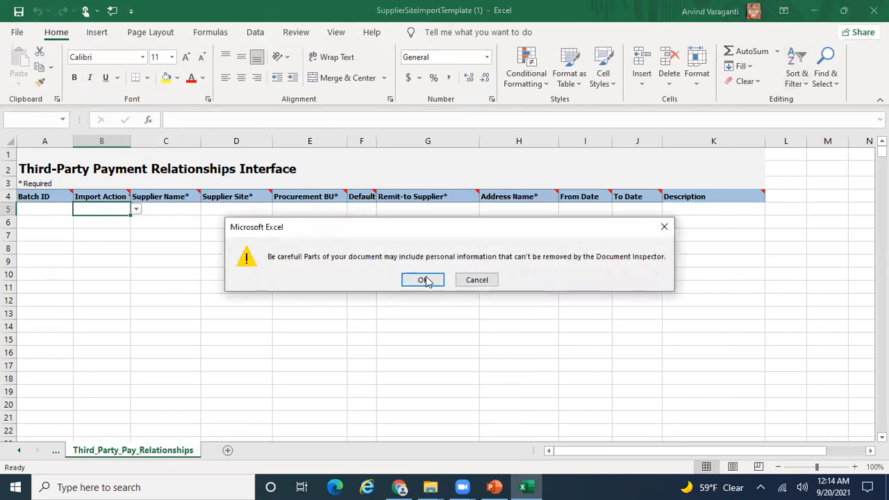
pyautogui.click(424, 279)
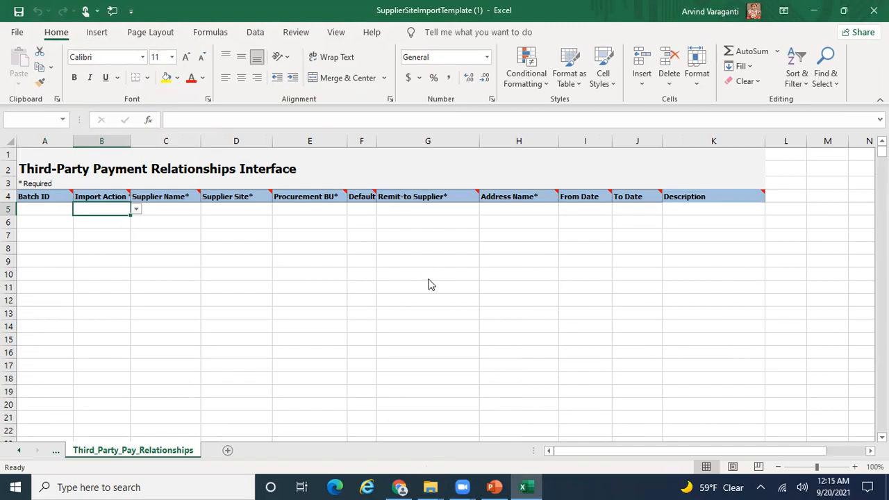
pyautogui.press('super+d')
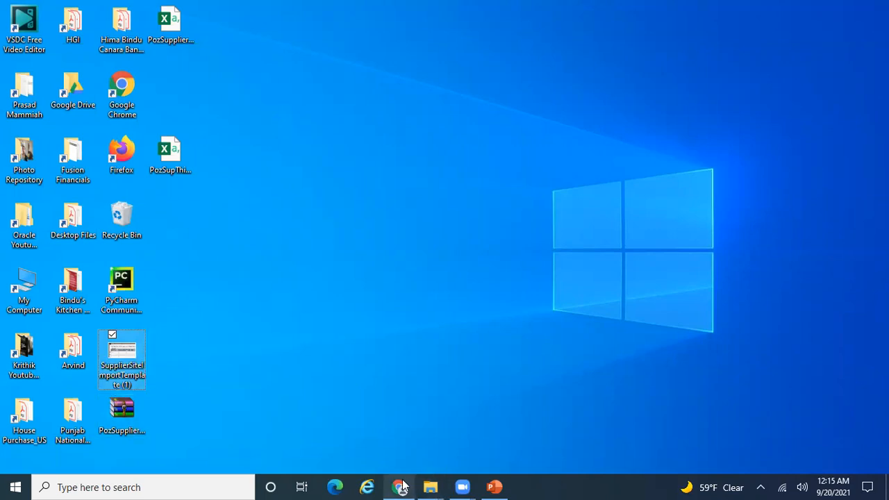
# - Bring the browser's Create Site page, with Procurement BU US1 Business Unit, back to the front
pyautogui.moveTo(402, 486)
pyautogui.click(423, 452)
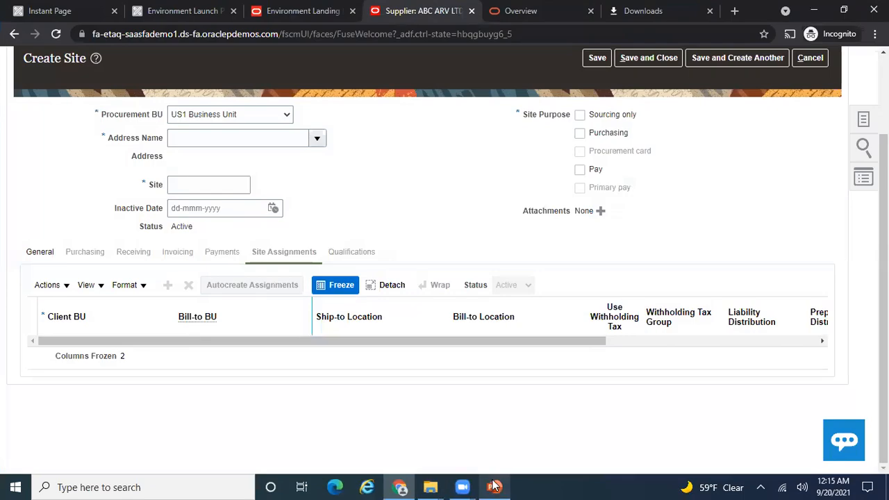
pyautogui.click(494, 487)
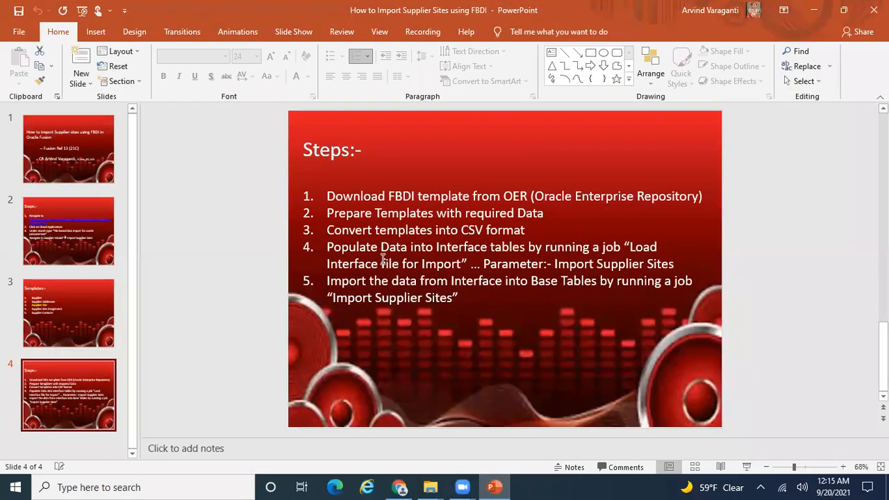
# - Cancel the unfinished Create Site page, returning to ABC ARV LTD's empty Sites tab
pyautogui.click(401, 487)
pyautogui.click(811, 61)
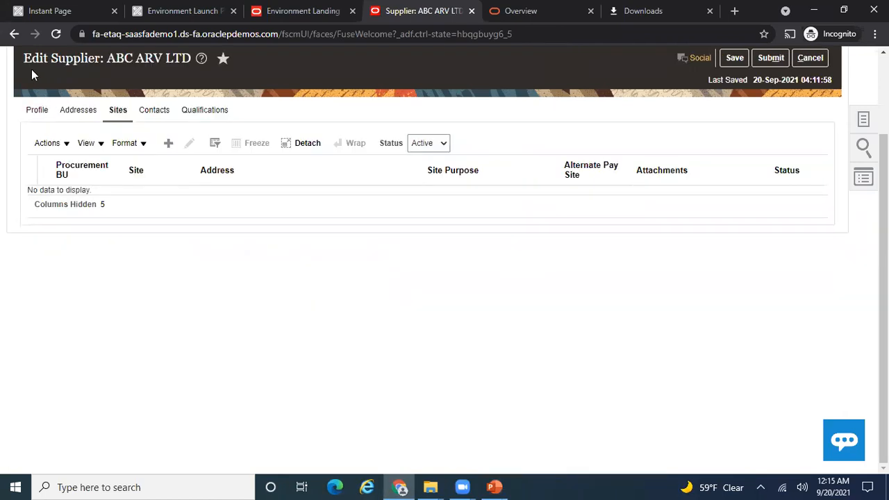
# - Leave ABC ARV LTD without saving, exit Manage Suppliers, and return to the Procurement home page
pyautogui.click(810, 58)
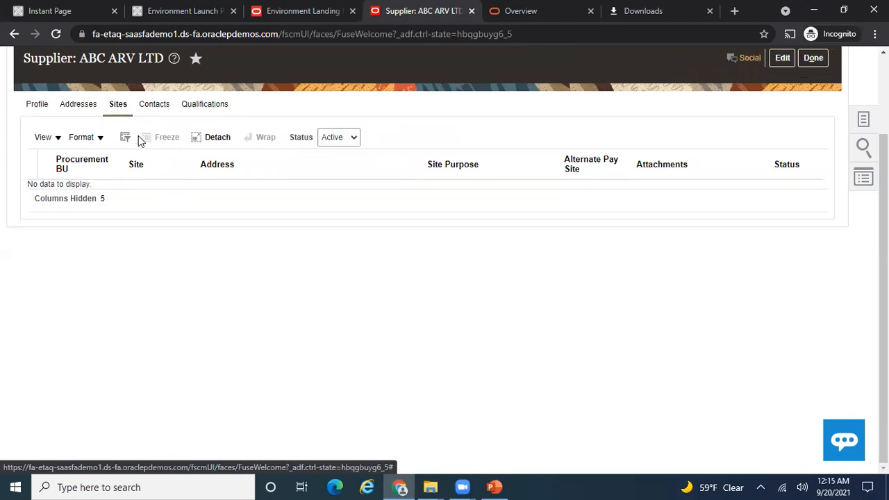
pyautogui.click(814, 58)
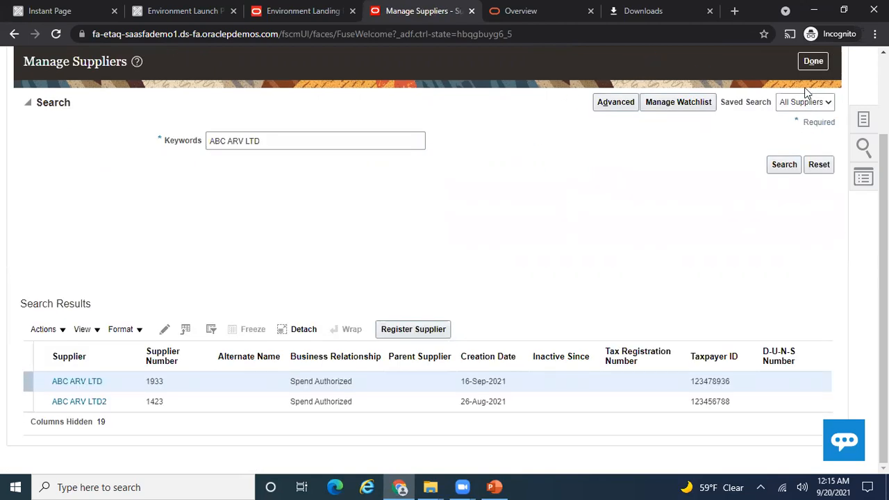
pyautogui.click(815, 61)
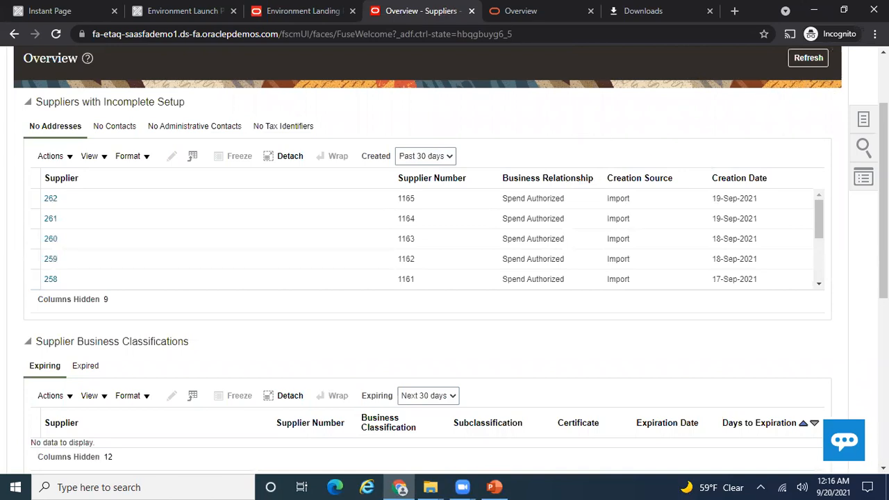
pyautogui.scroll(2, 779, 84)
pyautogui.click(681, 92)
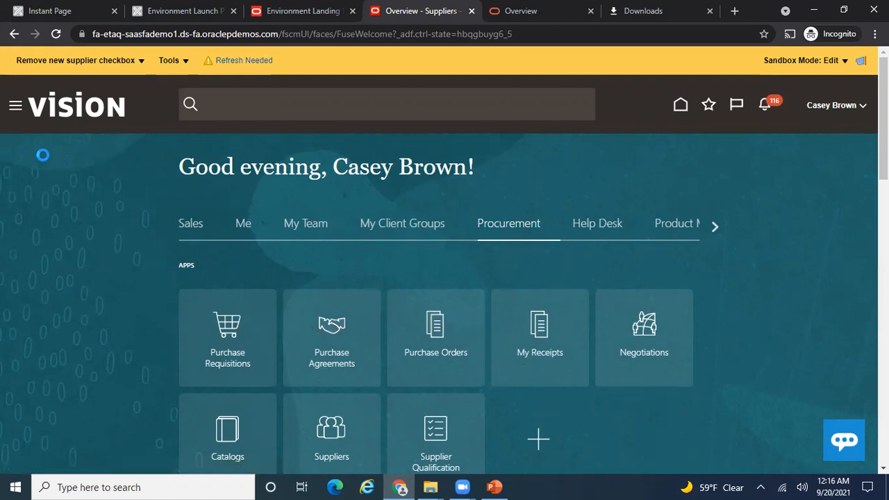
# - Open the Navigator down to the Tools entries with Scheduled Processes, then view the Steps slide
pyautogui.click(16, 108)
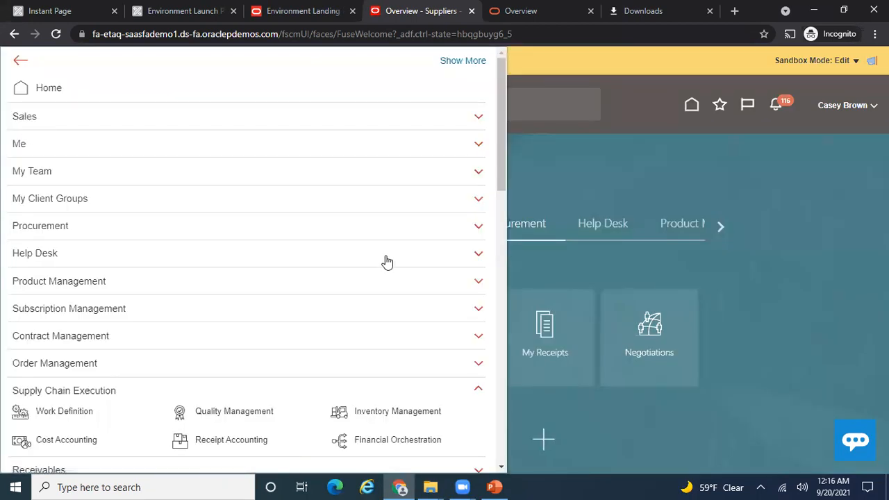
pyautogui.scroll(-2, 504, 244)
pyautogui.scroll(-10, 504, 243)
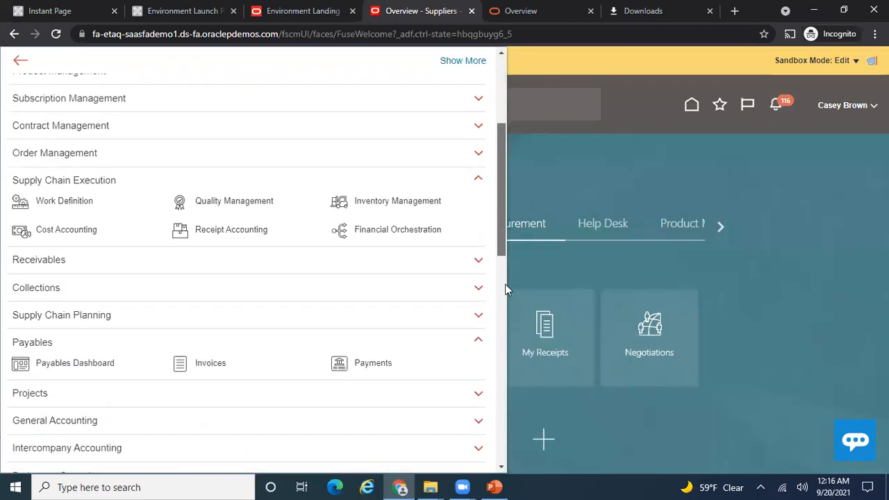
pyautogui.moveTo(521, 414); pyautogui.dragTo(522, 436)
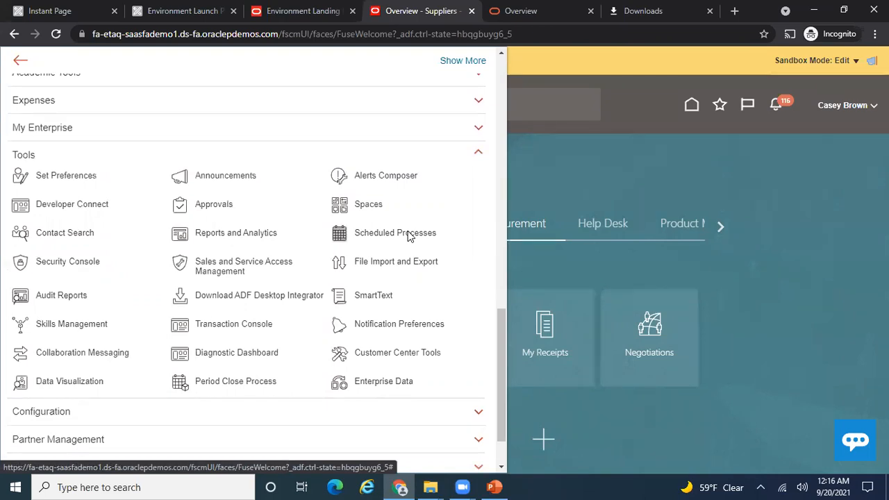
pyautogui.click(494, 487)
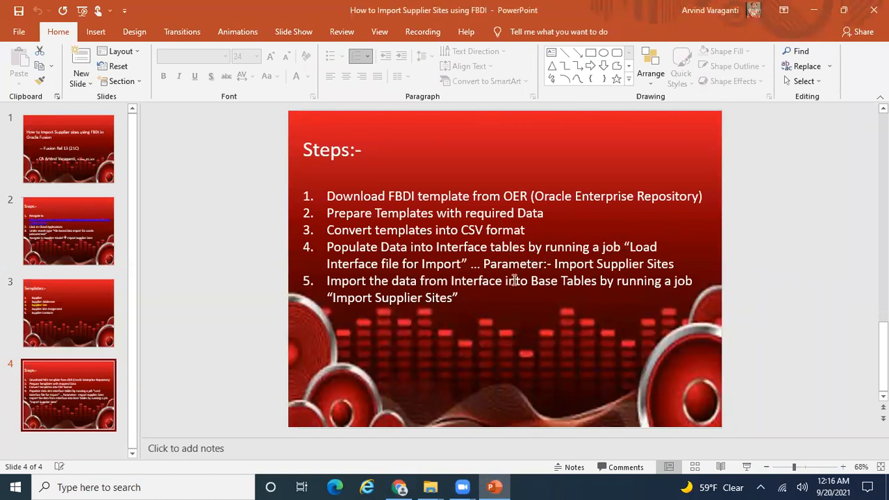
# - Switch from PowerPoint back to the Navigator in the browser
pyautogui.hotkey('alt', 'Tab')
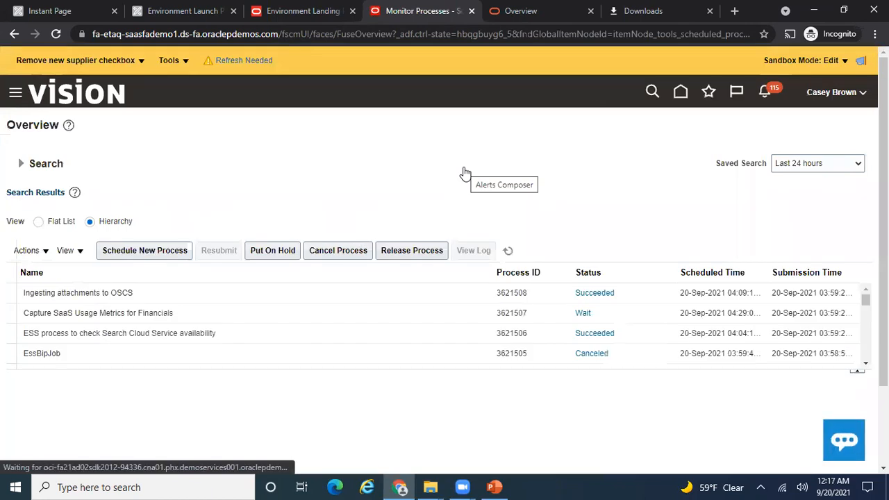
# - Schedule a new process and pick the job 'Load Interface File for Import' from the job name search
pyautogui.click(175, 251)
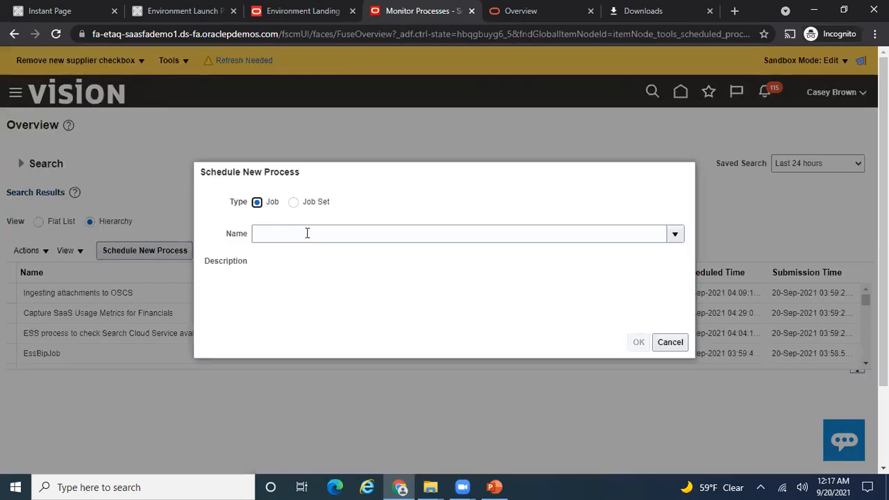
pyautogui.click(307, 234)
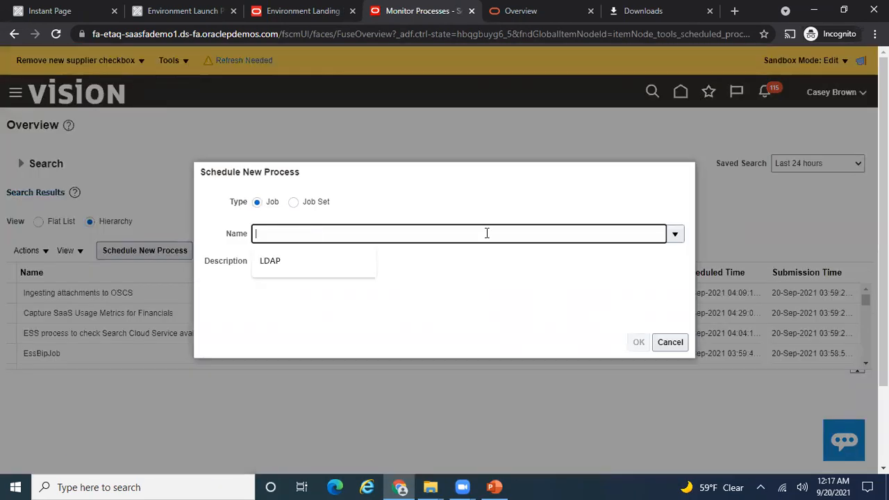
pyautogui.click(675, 234)
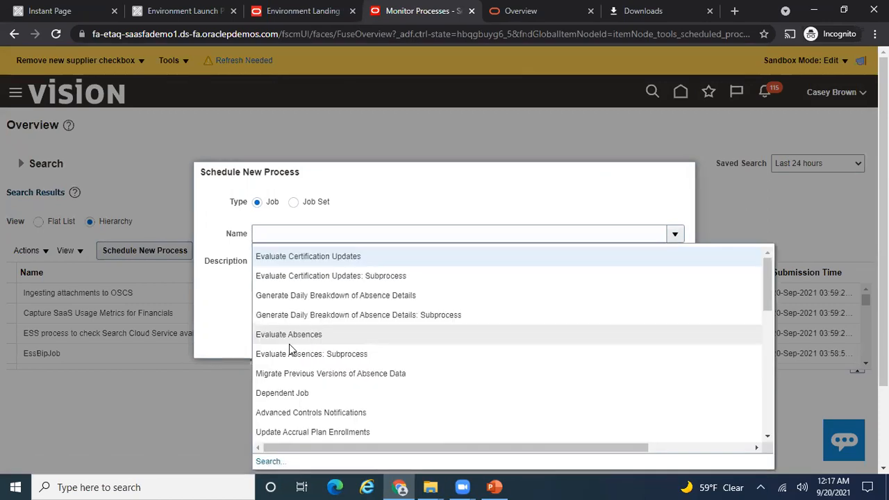
pyautogui.click(274, 462)
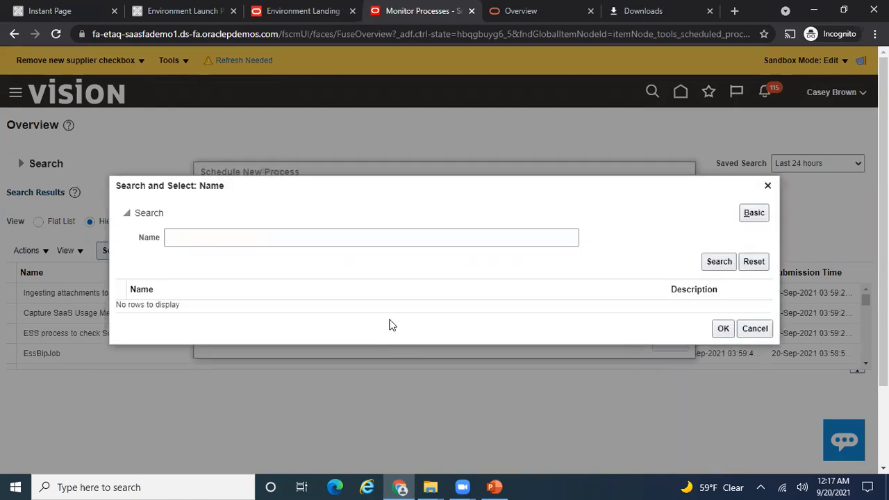
pyautogui.click(242, 234)
pyautogui.write('Load')
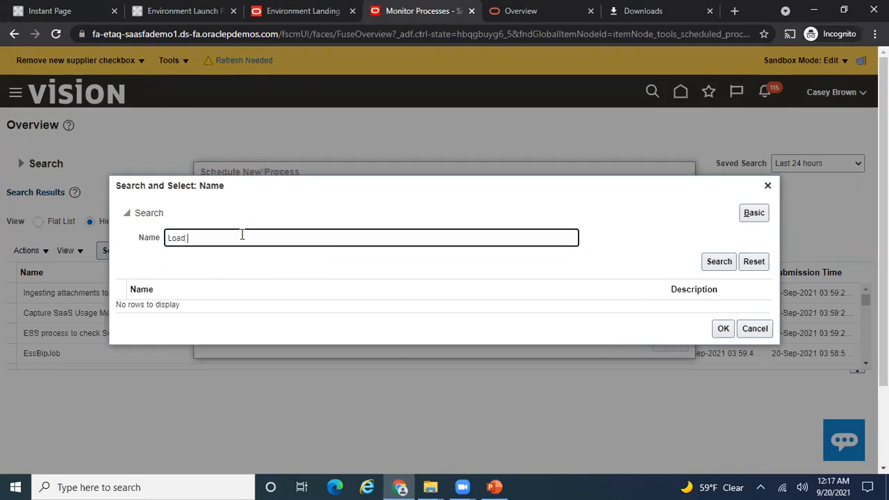
pyautogui.write(' Interface file for')
pyautogui.click(494, 487)
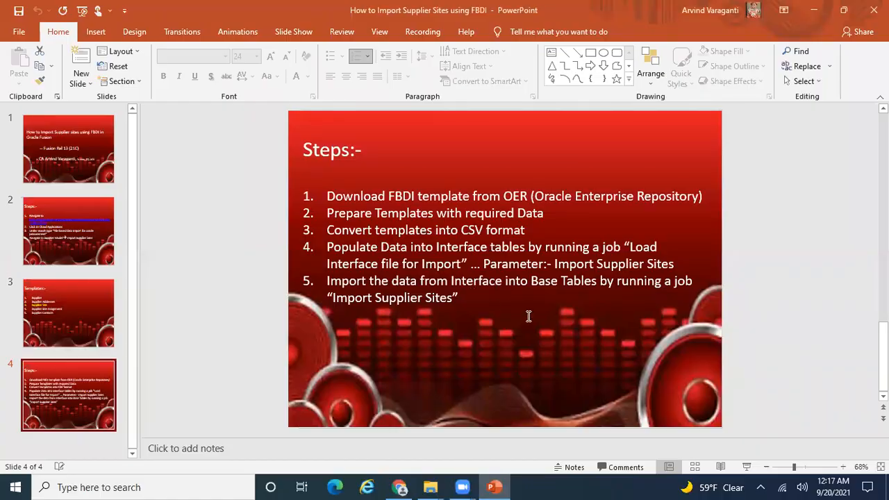
pyautogui.hotkey('alt', 'Tab')
pyautogui.write('import')
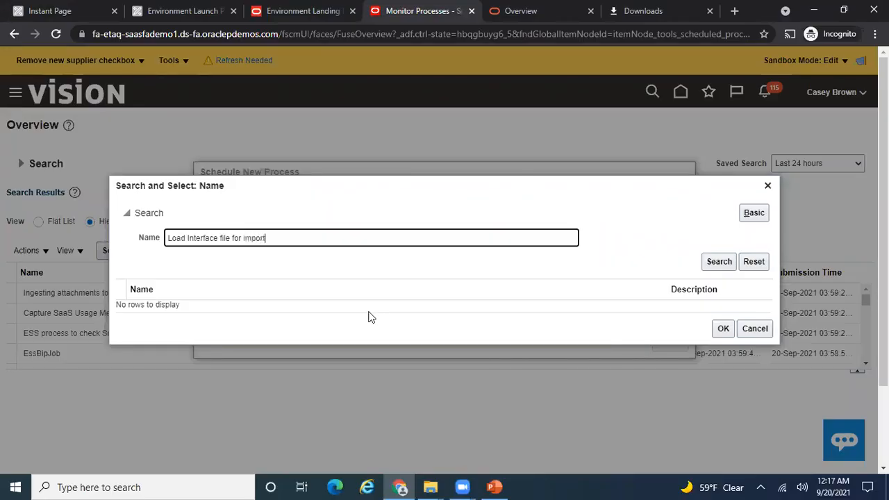
pyautogui.click(719, 263)
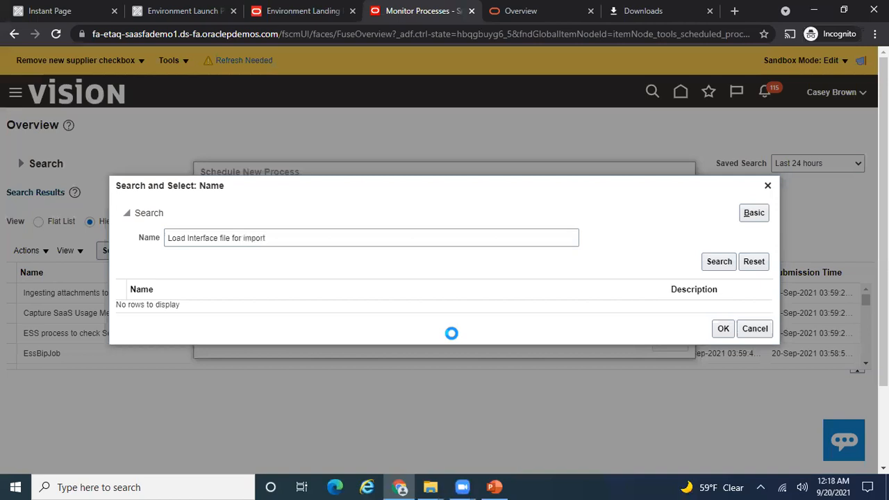
pyautogui.click(378, 310)
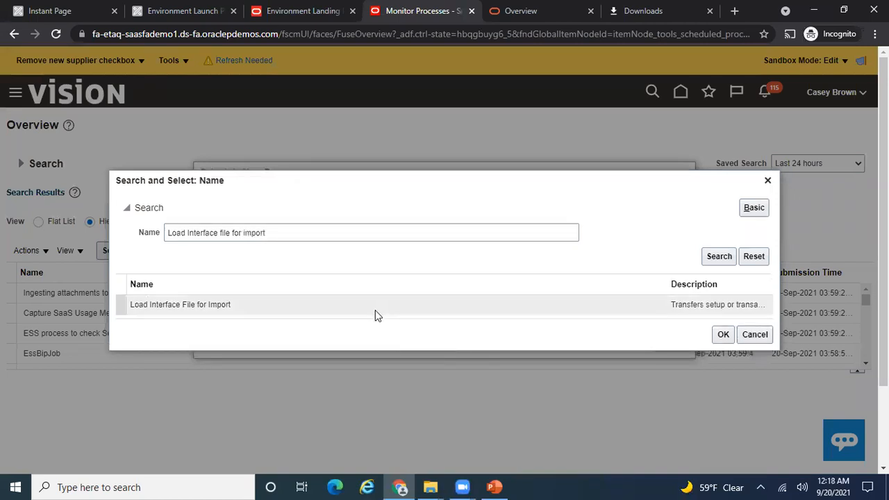
pyautogui.click(724, 336)
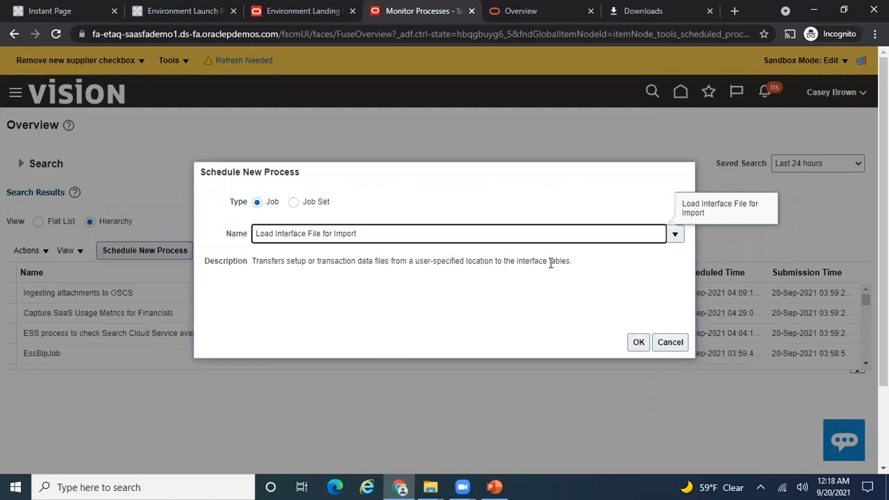
# - Open the Load Interface File for Import process details and start searching the Import Process list
pyautogui.click(638, 343)
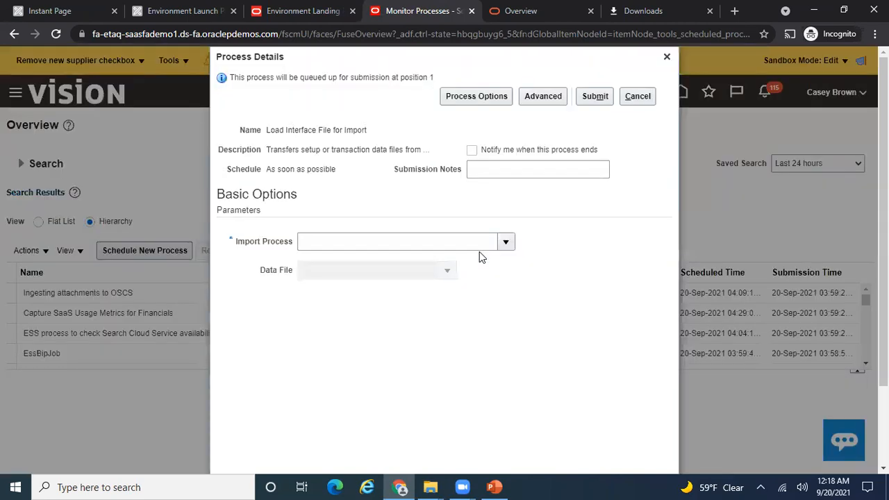
pyautogui.click(506, 241)
pyautogui.click(494, 487)
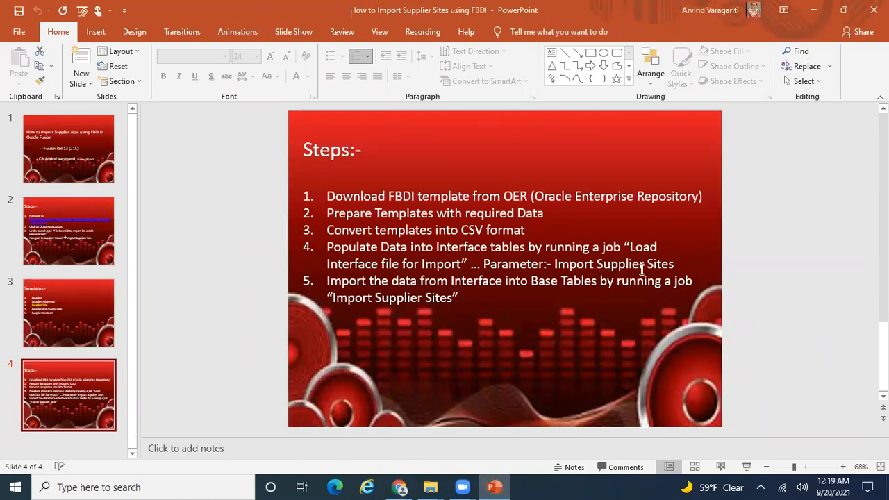
pyautogui.hotkey('alt', 'Tab')
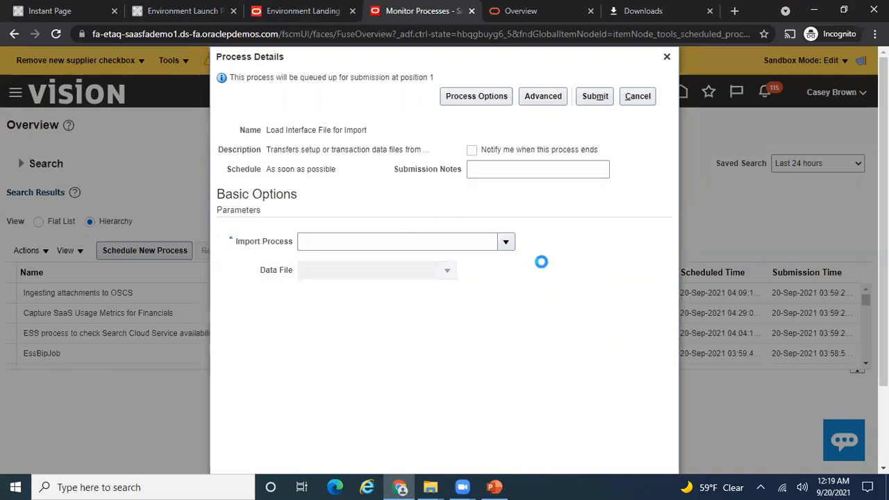
pyautogui.hotkey('alt', 'Tab')
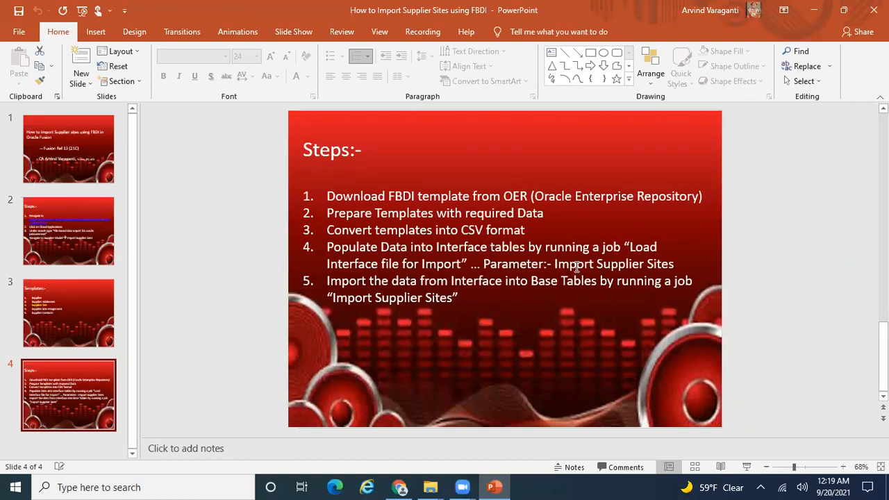
pyautogui.hotkey('alt', 'Tab')
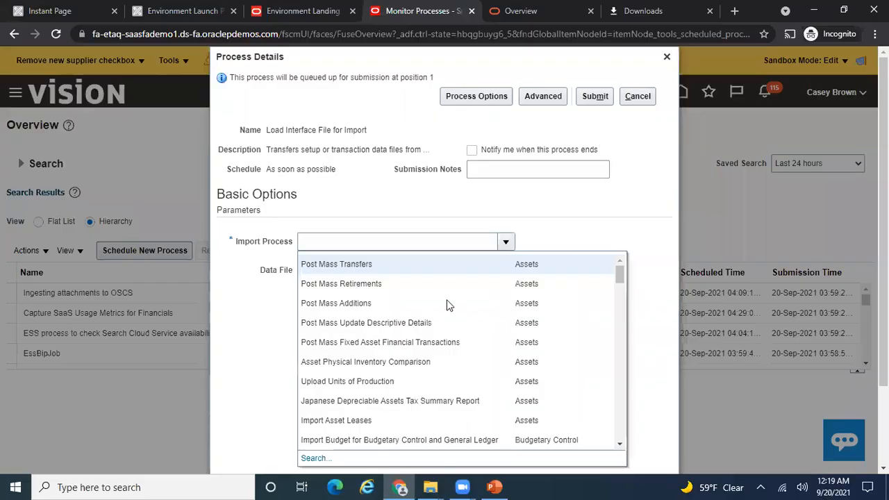
pyautogui.click(317, 459)
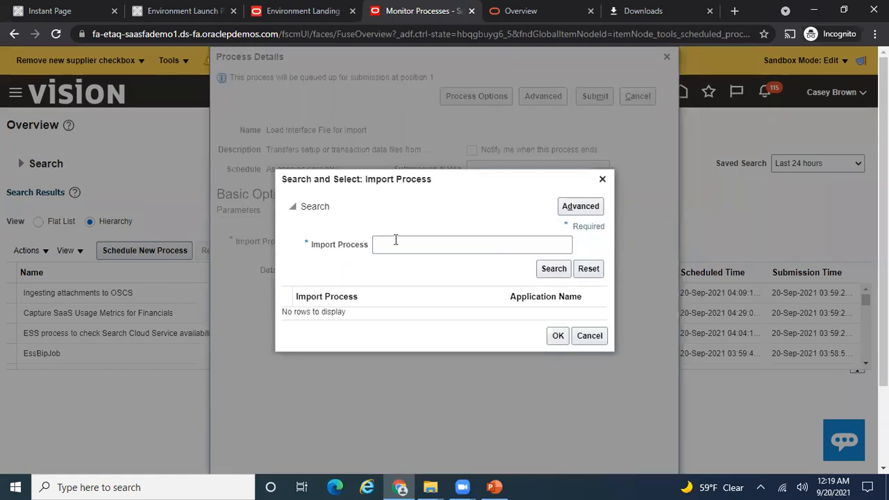
# - Search 'Import Supplier Site' for the Import Process, then clear the wrongly accepted result
pyautogui.click(395, 240)
pyautogui.write('Impor')
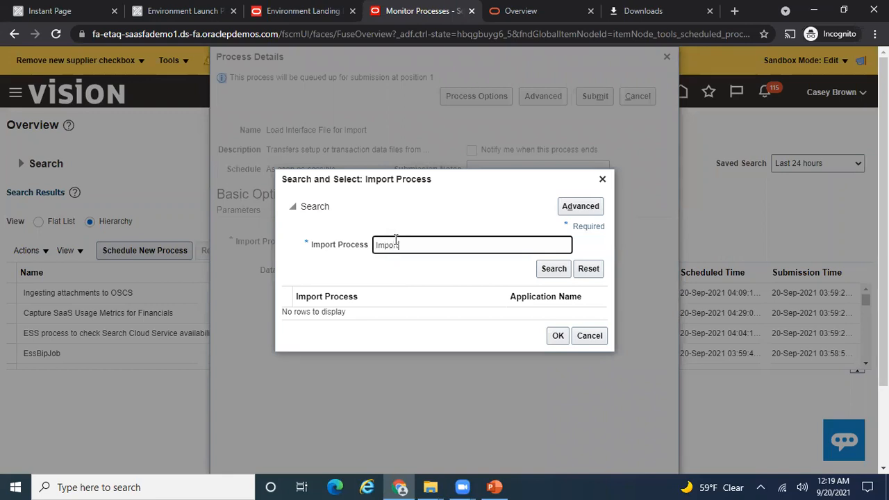
pyautogui.write('t Supplier Site')
pyautogui.click(551, 271)
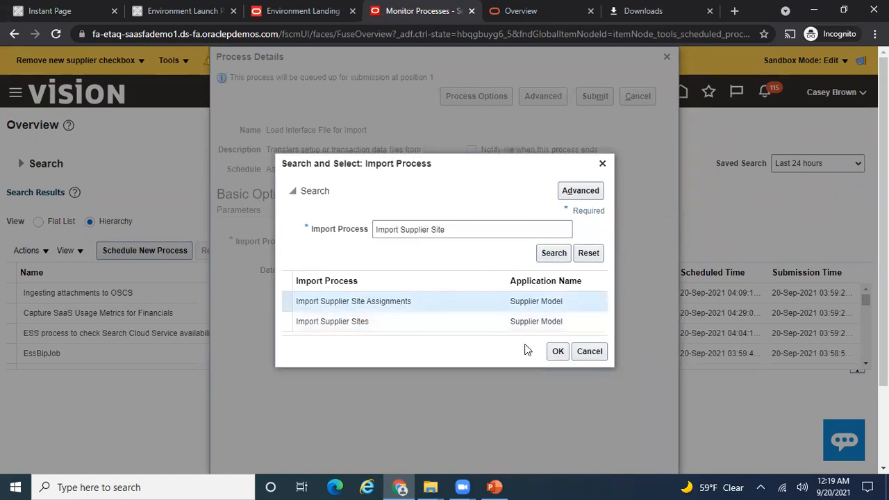
pyautogui.click(557, 351)
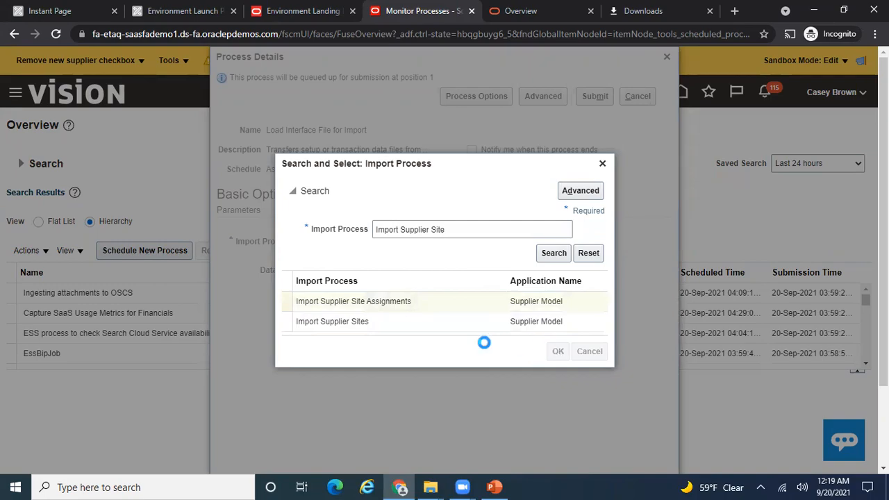
pyautogui.hotkey('alt', 'Tab')
pyautogui.hotkey('alt', 'Tab')
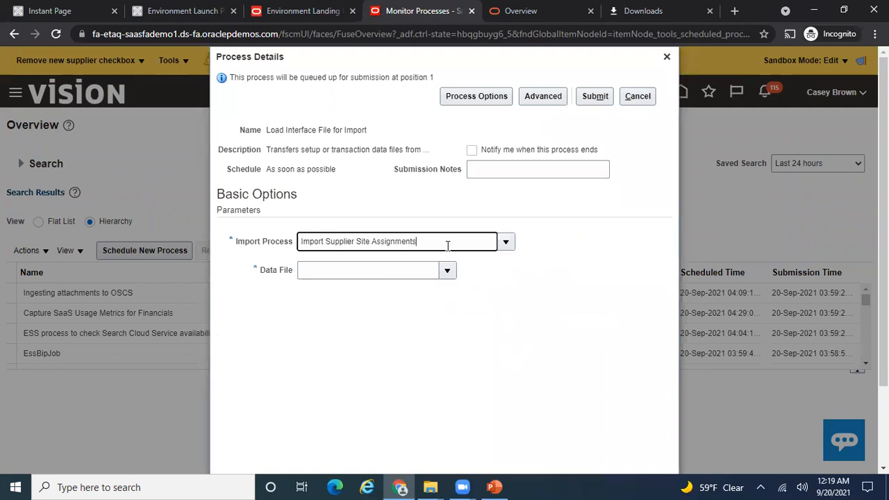
pyautogui.moveTo(448, 246); pyautogui.dragTo(186, 239)
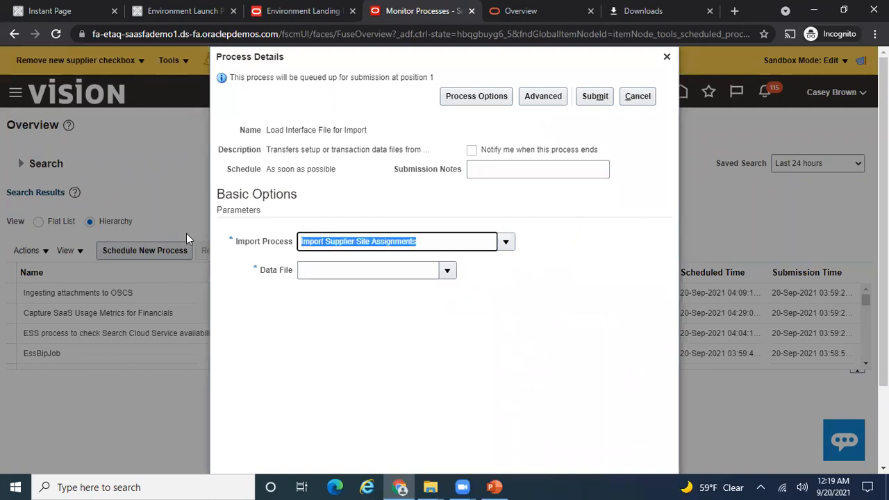
pyautogui.press('End')
pyautogui.press('BackSpace')
pyautogui.press('BackSpace')
pyautogui.press('BackSpace')
pyautogui.press('BackSpace')
pyautogui.press('BackSpace')
pyautogui.press('BackSpace')
pyautogui.press('BackSpace')
pyautogui.press('BackSpace')
pyautogui.press('BackSpace')
pyautogui.press('BackSpace')
pyautogui.press('BackSpace')
pyautogui.press('BackSpace')
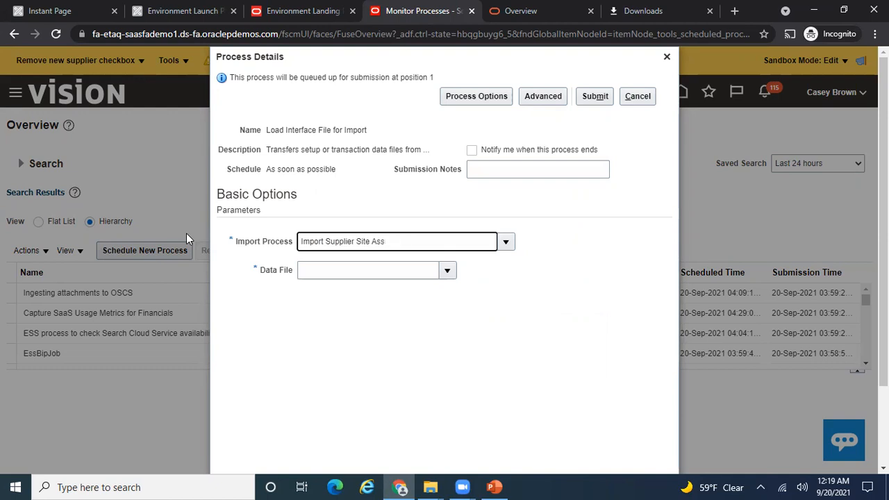
pyautogui.press('Tab')
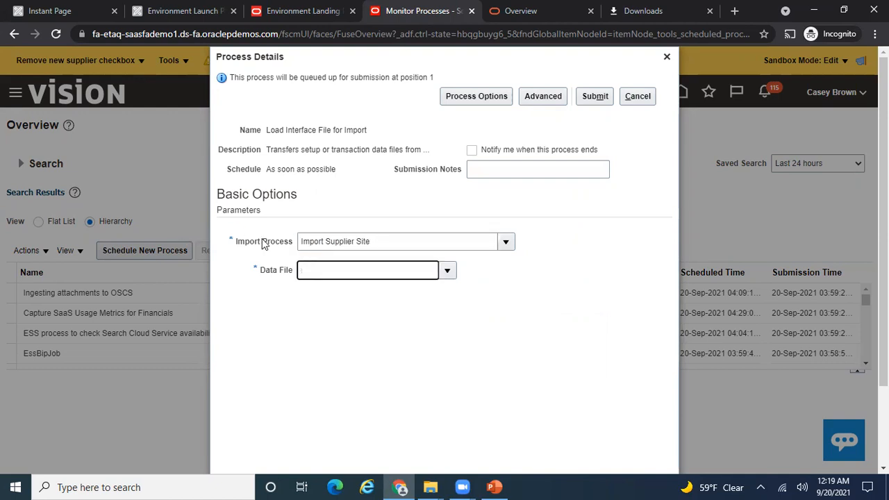
# - Set the Import Process to Import Supplier Sites and list the available data files
pyautogui.click(454, 248)
pyautogui.write('Import Supplier Site')
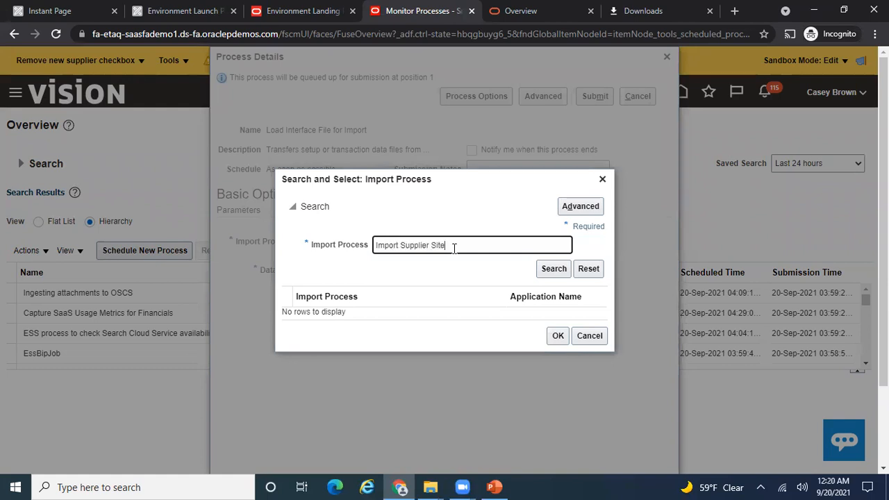
pyautogui.click(552, 269)
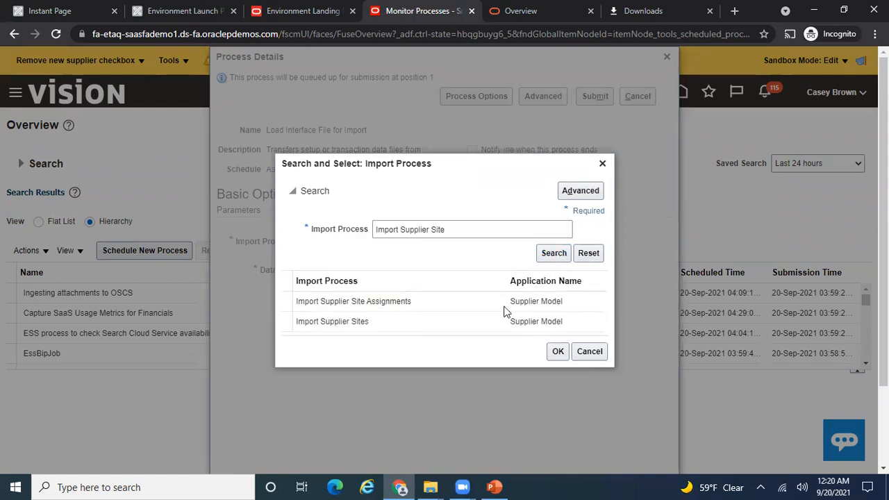
pyautogui.click(396, 325)
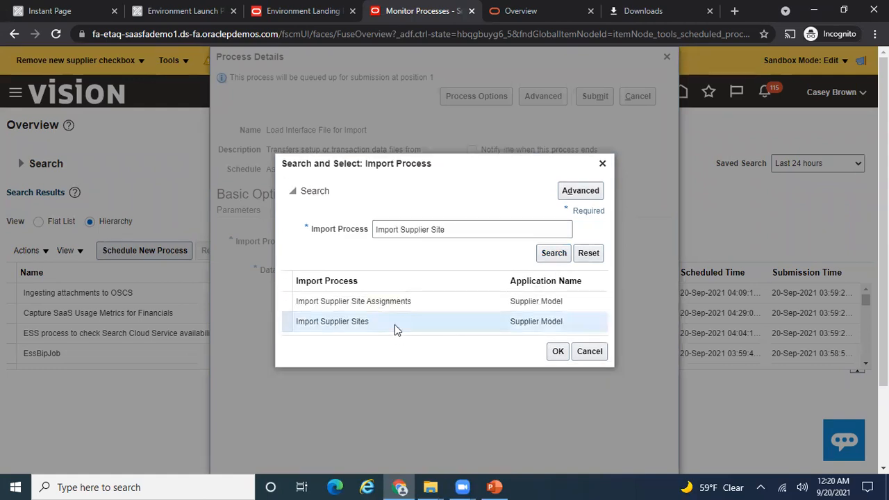
pyautogui.click(557, 352)
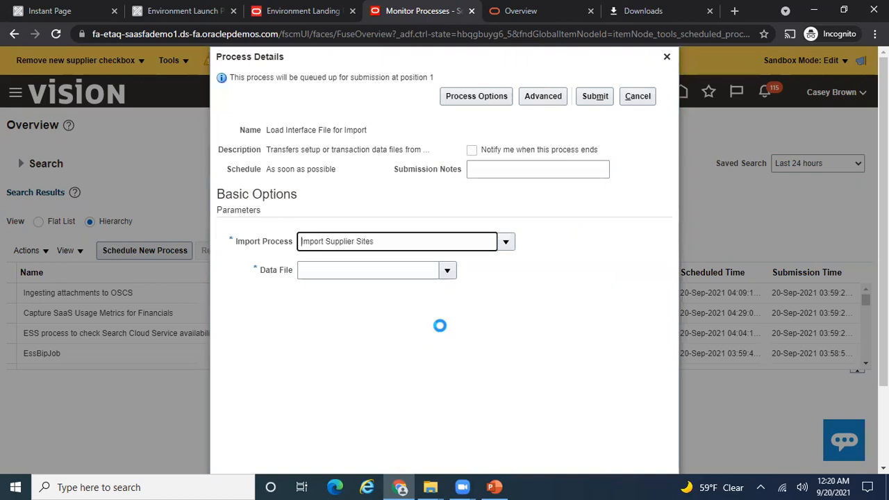
pyautogui.click(449, 273)
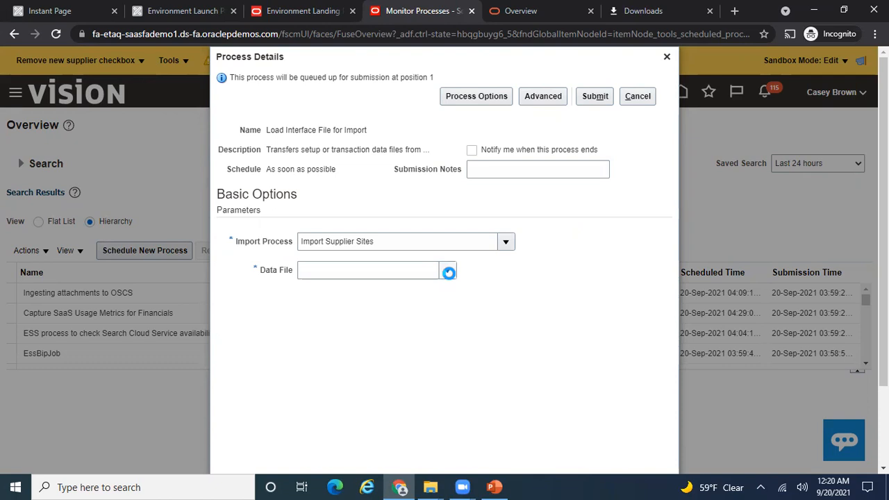
pyautogui.click(449, 273)
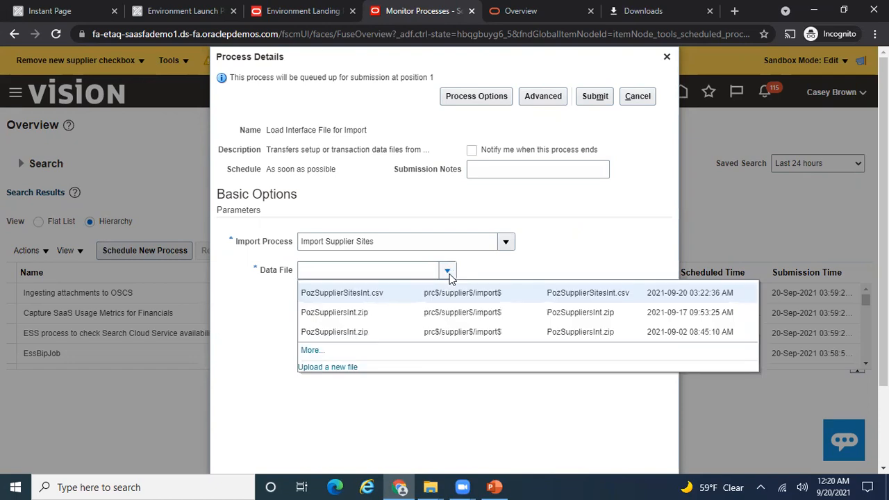
# - Upload PozSupplierSitesInt.zip as the new Data File
pyautogui.click(338, 366)
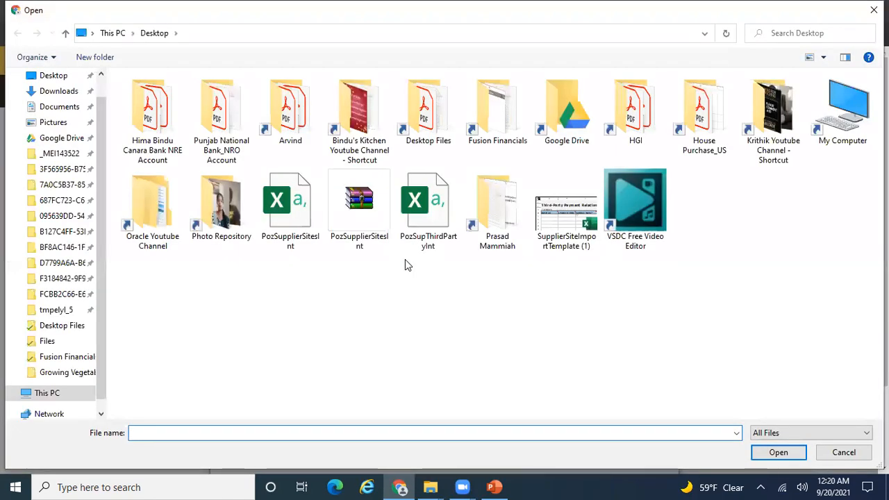
pyautogui.click(361, 219)
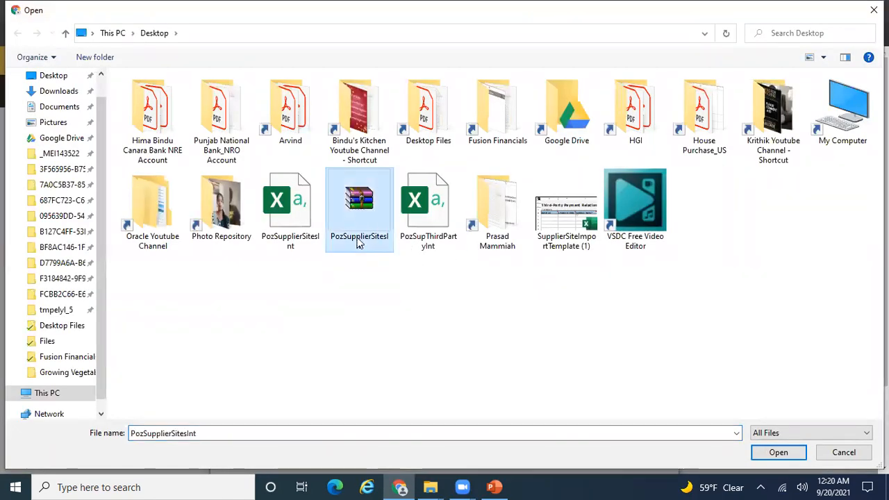
pyautogui.click(766, 456)
pyautogui.click(470, 282)
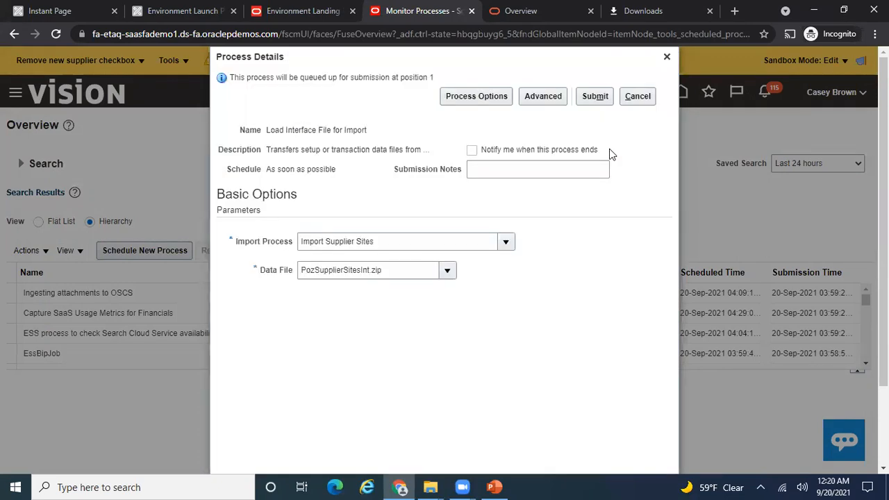
# - Submit the Load Interface File for Import job, acknowledge the confirmation, and refresh the process list
pyautogui.click(594, 98)
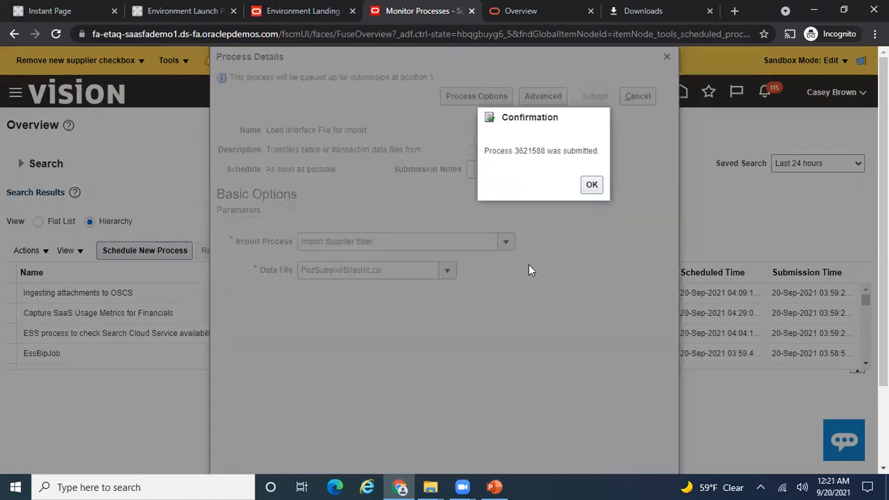
pyautogui.click(593, 193)
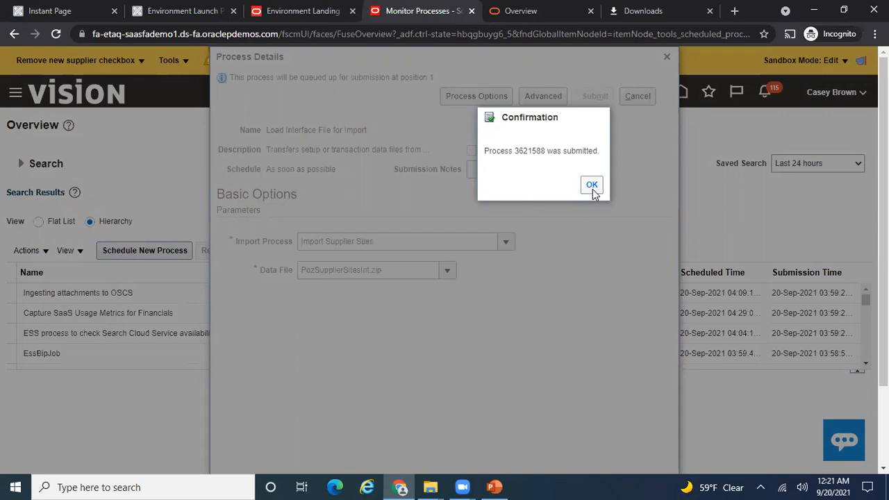
pyautogui.click(592, 186)
pyautogui.click(508, 251)
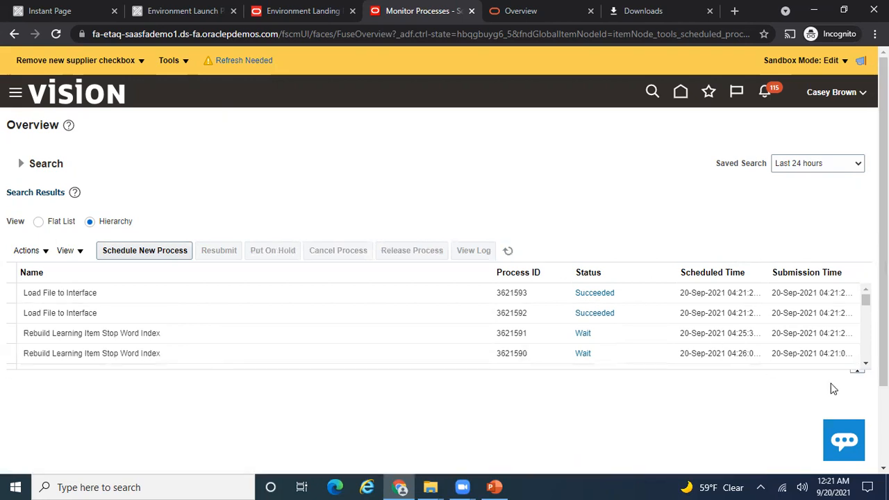
# - Refresh the scheduled processes to check the load job, then start another new process
pyautogui.click(866, 364)
pyautogui.click(865, 364)
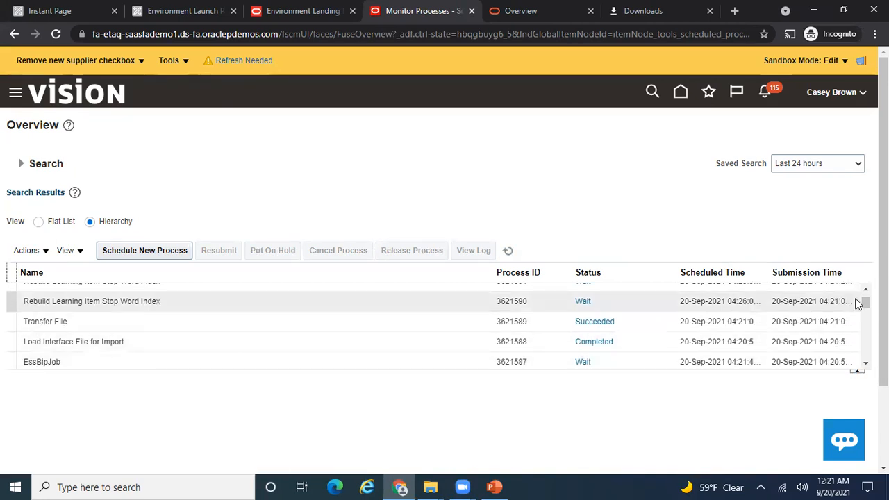
pyautogui.scroll(3, 859, 303)
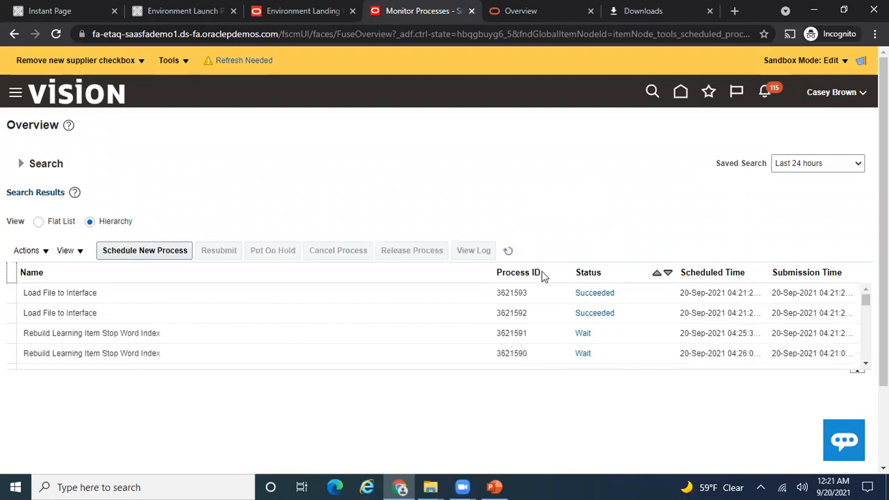
pyautogui.click(178, 254)
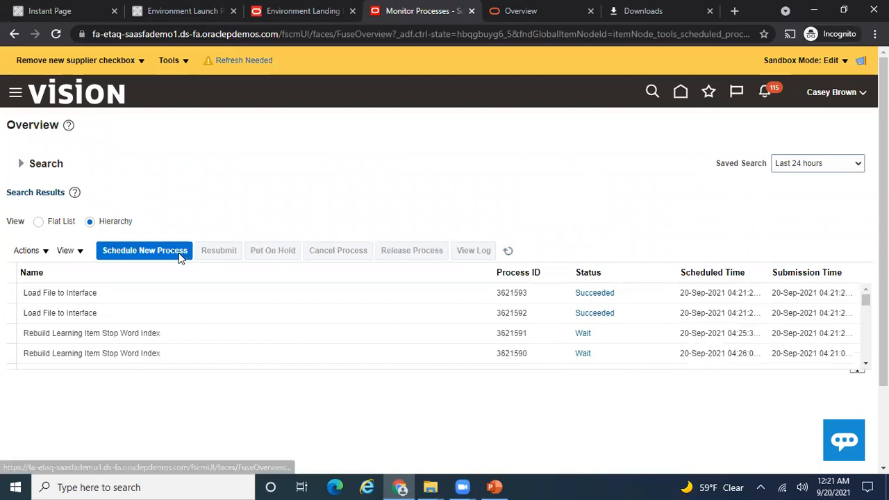
pyautogui.click(494, 487)
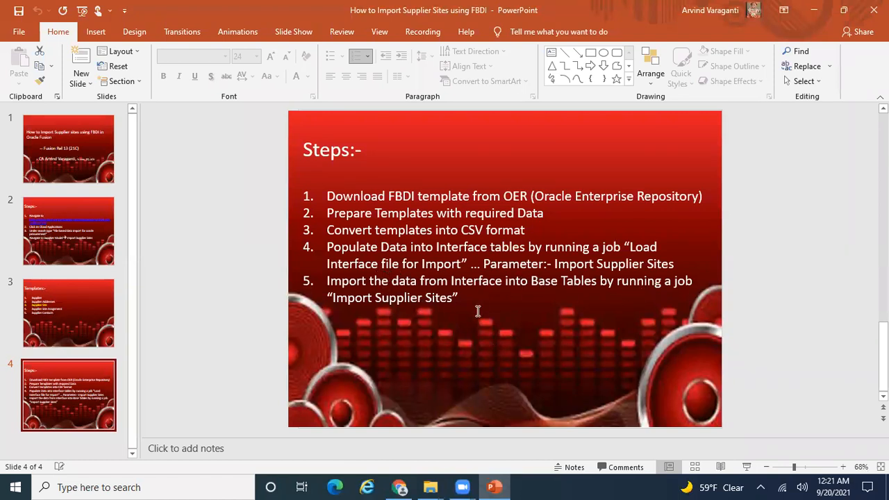
pyautogui.hotkey('alt', 'Tab')
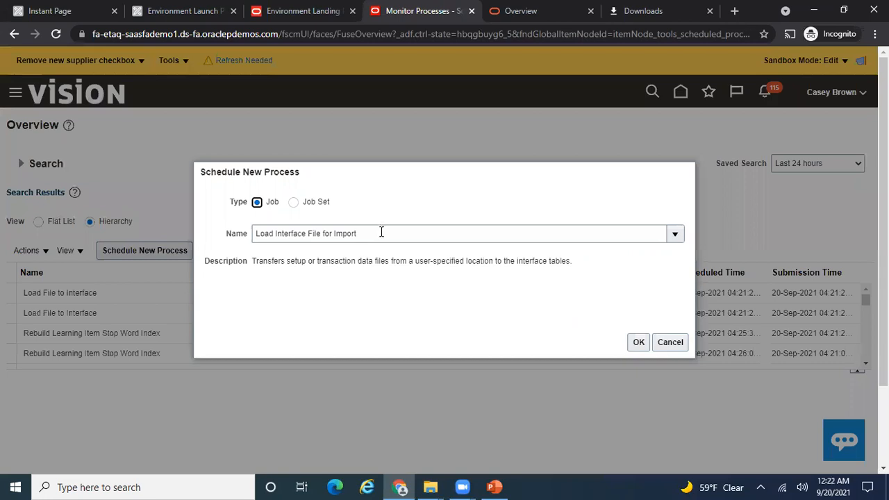
# - Replace the job name with Import Supplier Sites via the job search and accept it
pyautogui.moveTo(382, 232); pyautogui.dragTo(128, 224)
pyautogui.press('BackSpace')
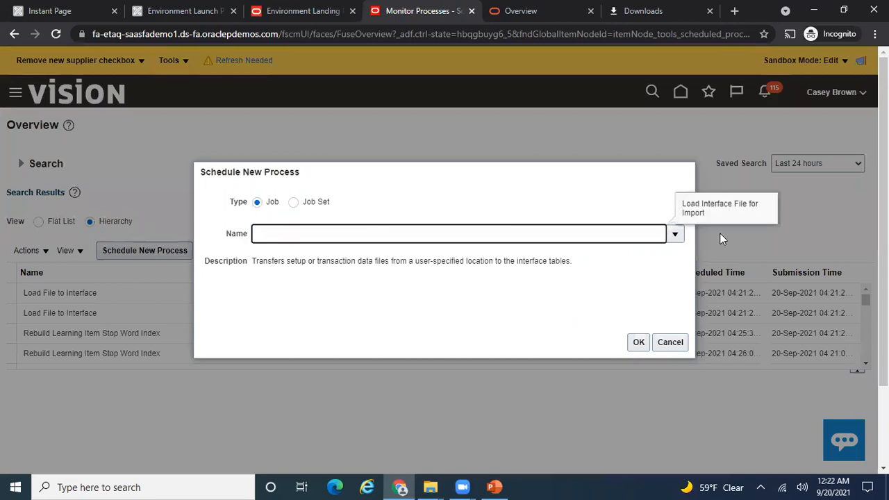
pyautogui.click(682, 235)
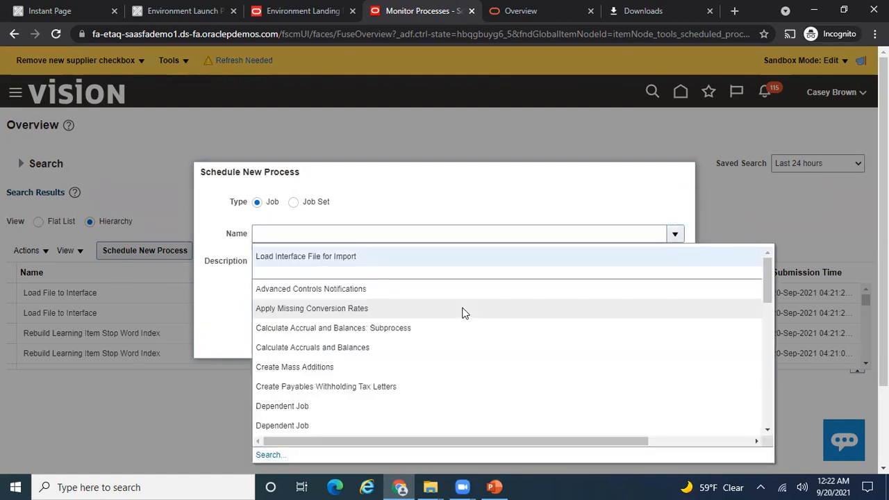
pyautogui.click(275, 456)
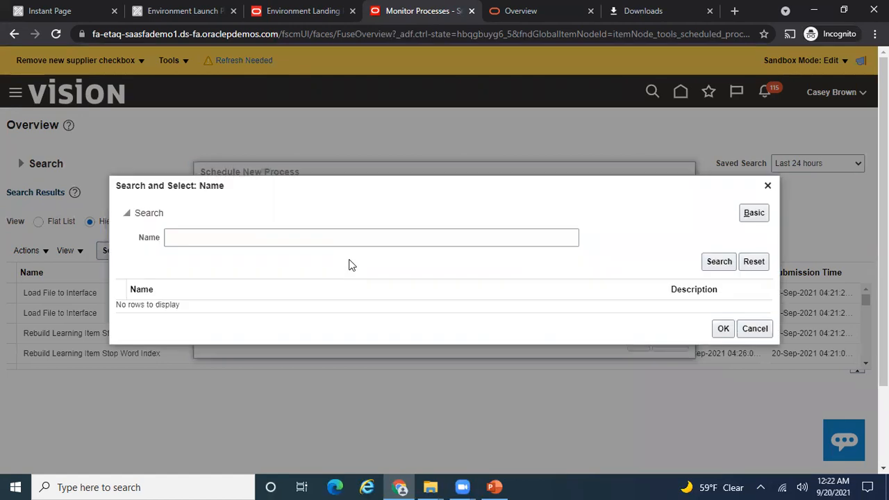
pyautogui.click(277, 233)
pyautogui.write('Import Su')
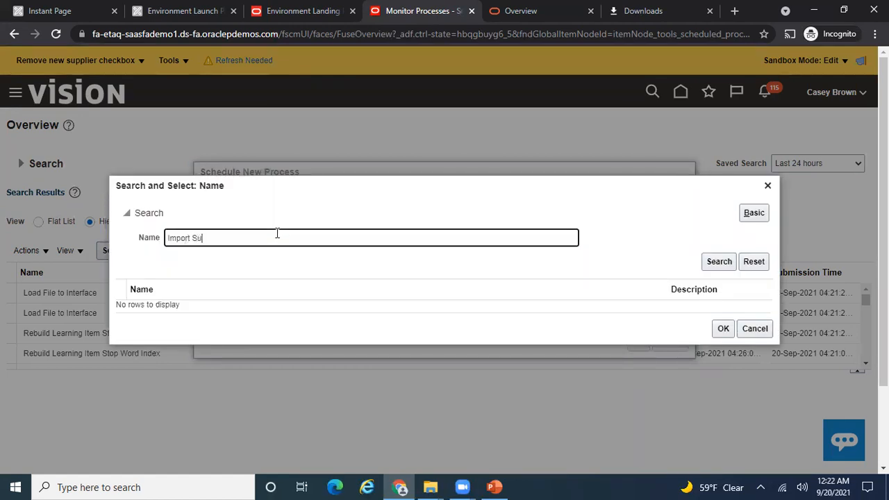
pyautogui.write('pplier Sites')
pyautogui.click(718, 263)
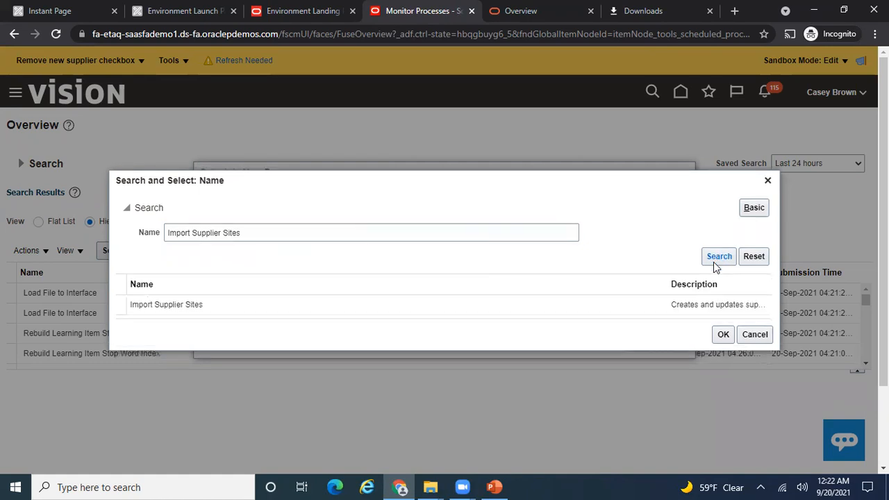
pyautogui.click(629, 303)
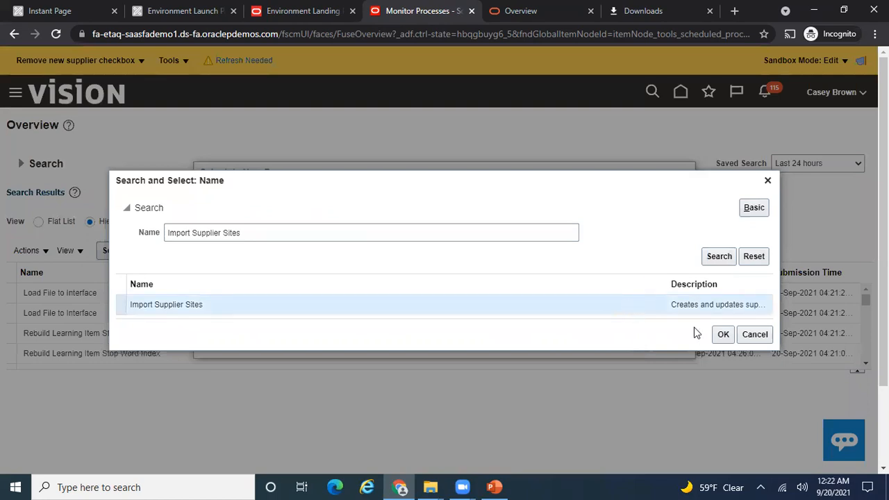
pyautogui.click(723, 336)
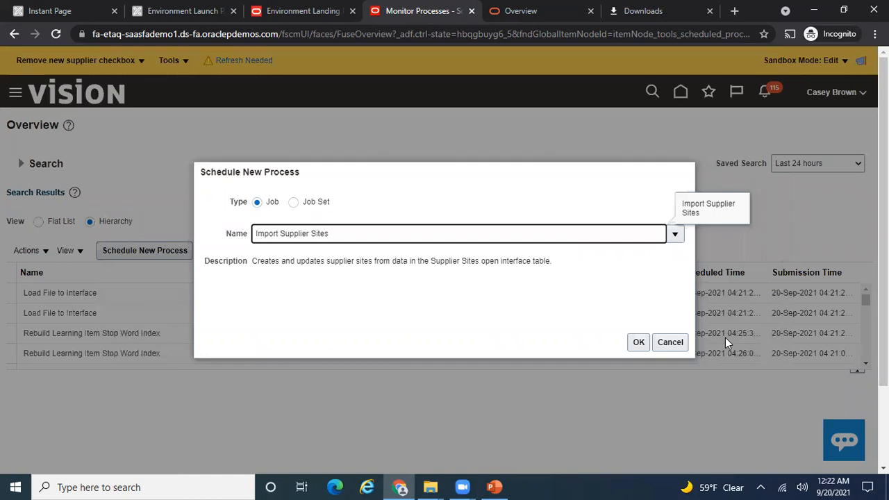
pyautogui.click(638, 345)
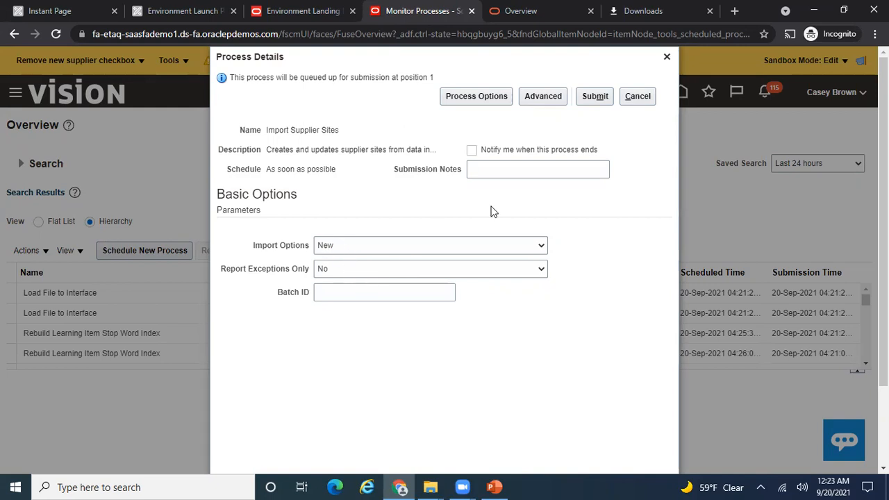
# - Submit Import Supplier Sites with Import Options New and acknowledge the confirmation
pyautogui.click(594, 98)
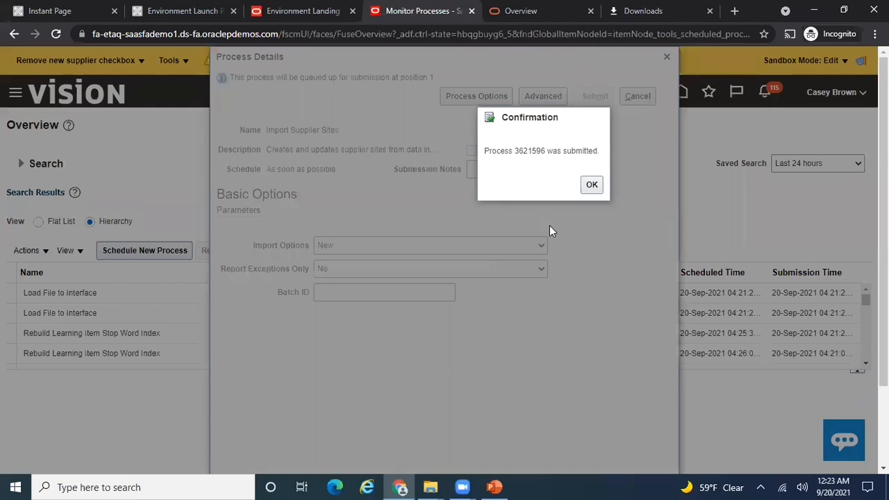
pyautogui.click(591, 186)
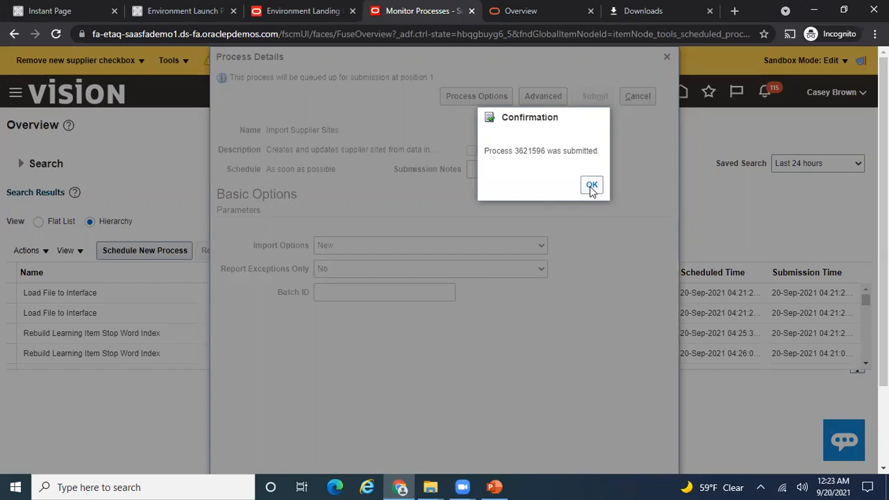
# - Close the confirmation and refresh the process list to check the import job's status
pyautogui.click(591, 186)
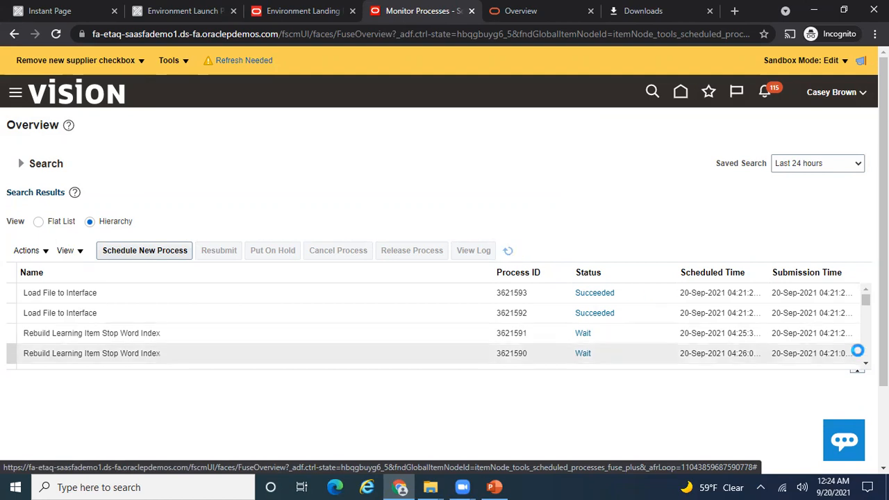
pyautogui.click(866, 304)
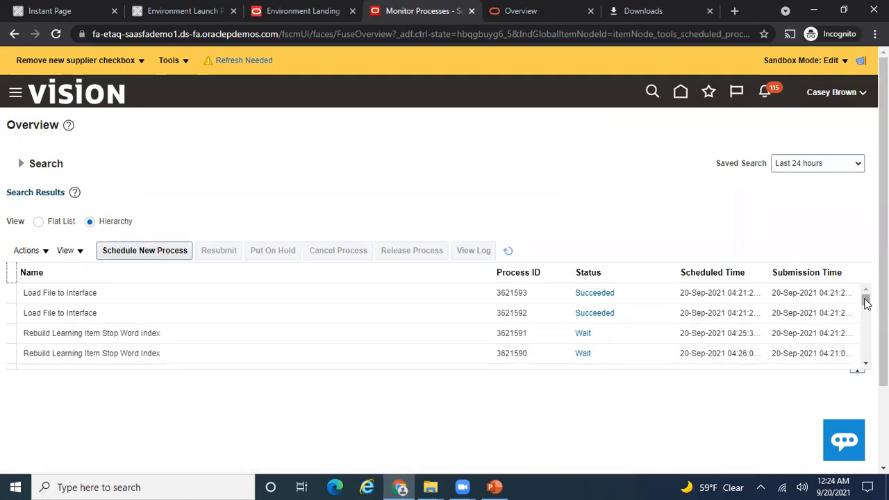
pyautogui.click(507, 255)
pyautogui.click(509, 251)
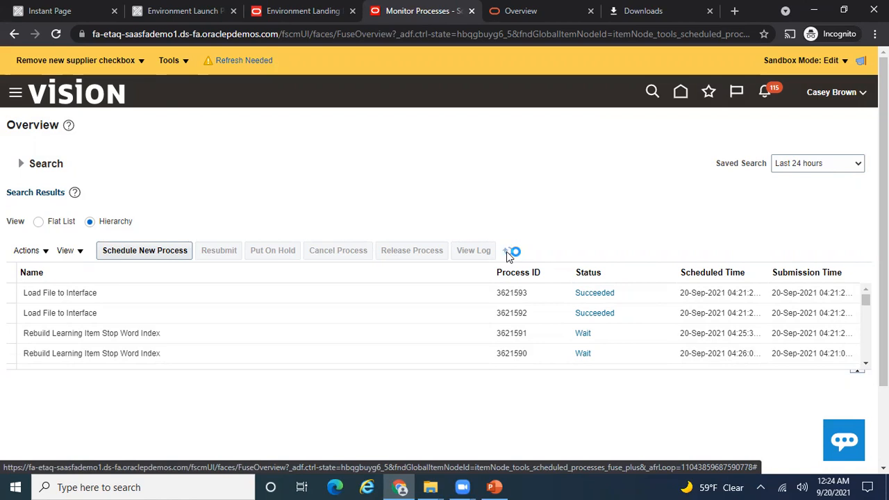
pyautogui.click(499, 487)
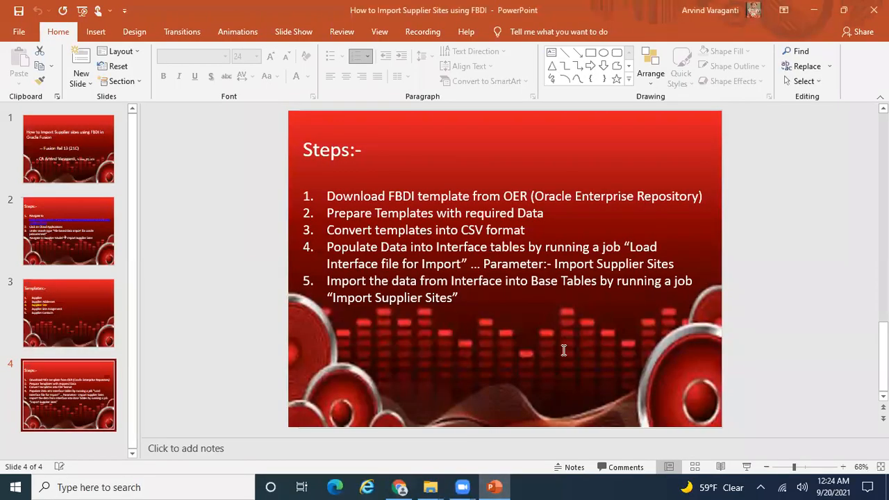
# - Go from the import-steps slide back to the browser's process list
pyautogui.hotkey('alt', 'Tab')
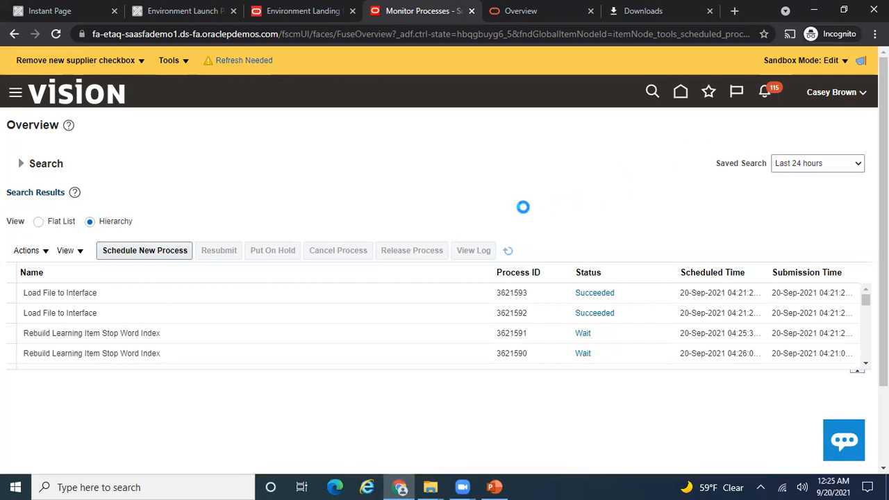
# - Verify Import Supplier Sites process 3621596 shows Succeeded, then return to the home page
pyautogui.click(39, 223)
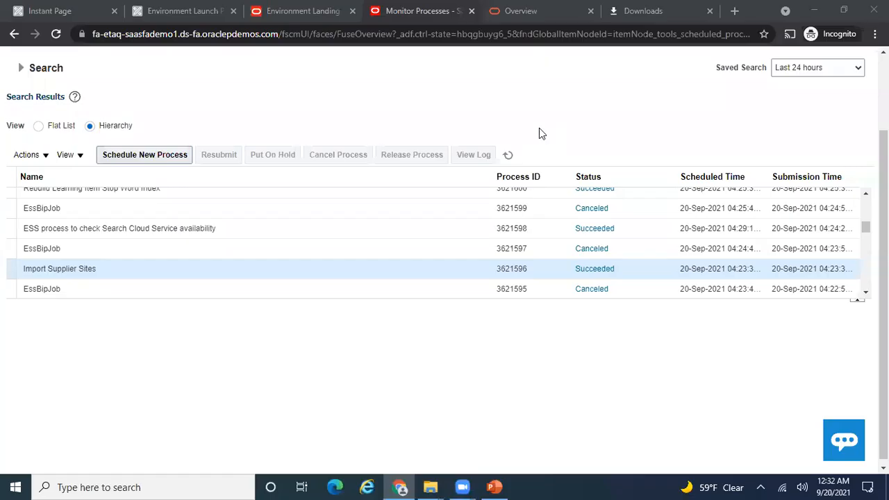
pyautogui.click(116, 270)
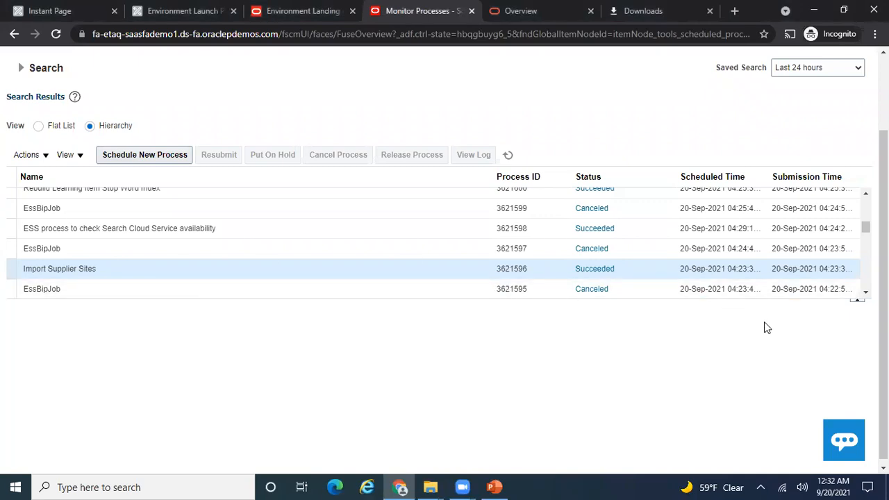
pyautogui.scroll(3, 735, 136)
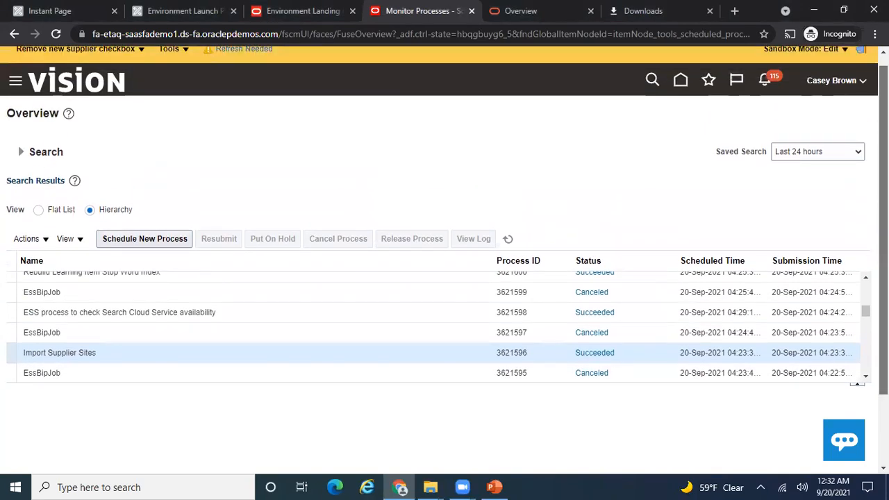
pyautogui.click(677, 97)
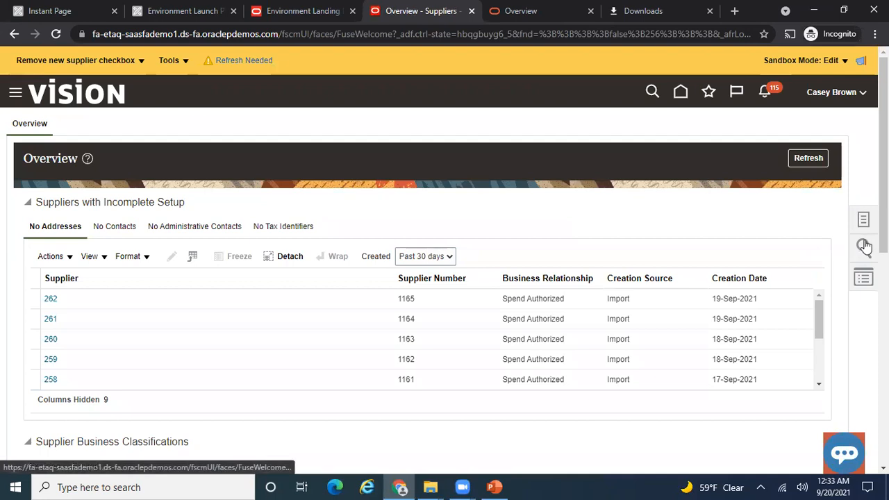
# - Refresh the Suppliers overview so the No Addresses list shows recently imported suppliers
pyautogui.click(800, 159)
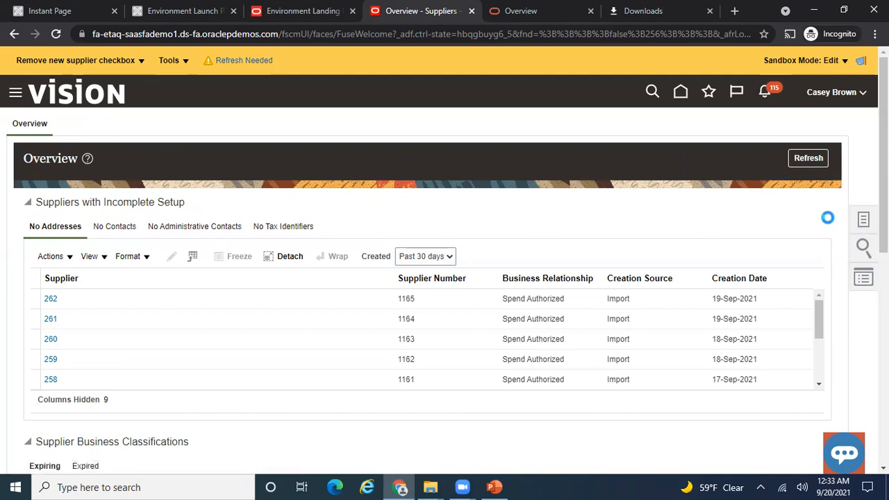
# - Search suppliers by keyword 'ABC ARV LTD' and pick it from the suggestions
pyautogui.click(865, 247)
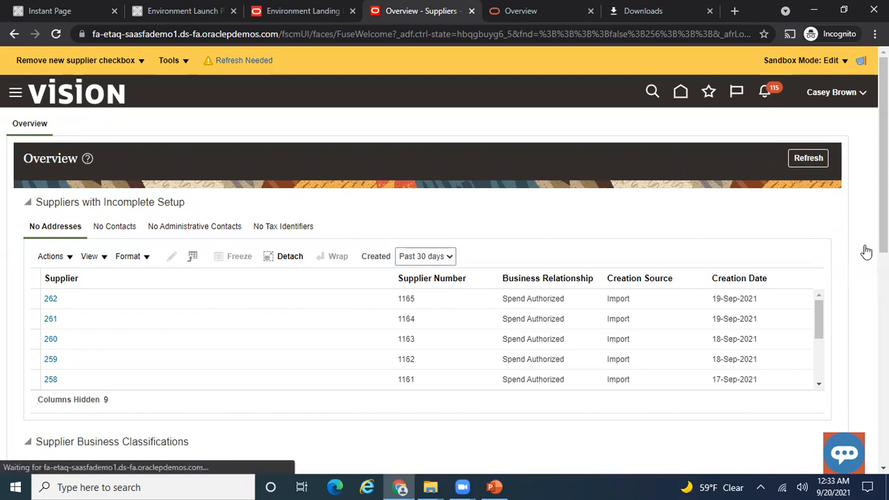
pyautogui.click(771, 134)
pyautogui.write('ABC')
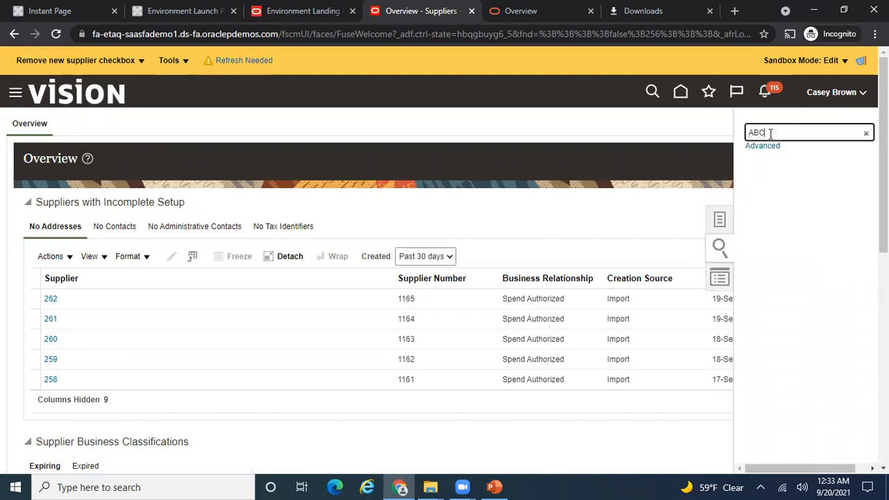
pyautogui.write(' ARV LTD')
pyautogui.press('Return')
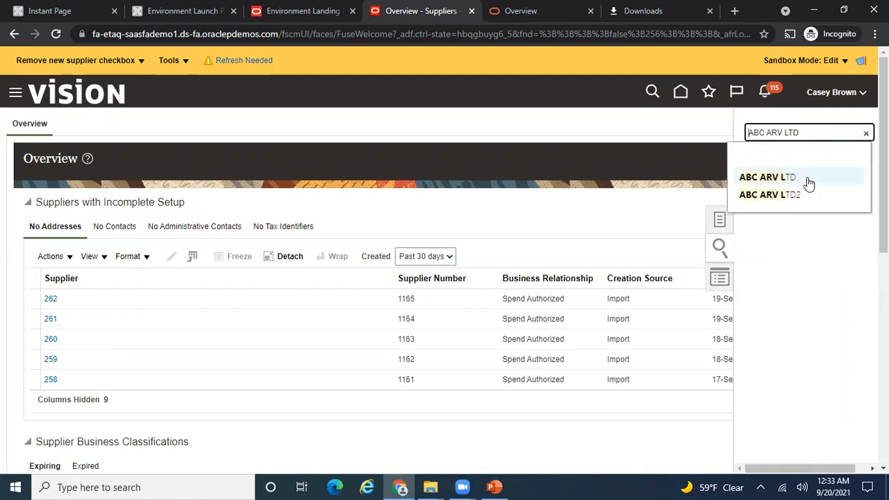
pyautogui.click(784, 182)
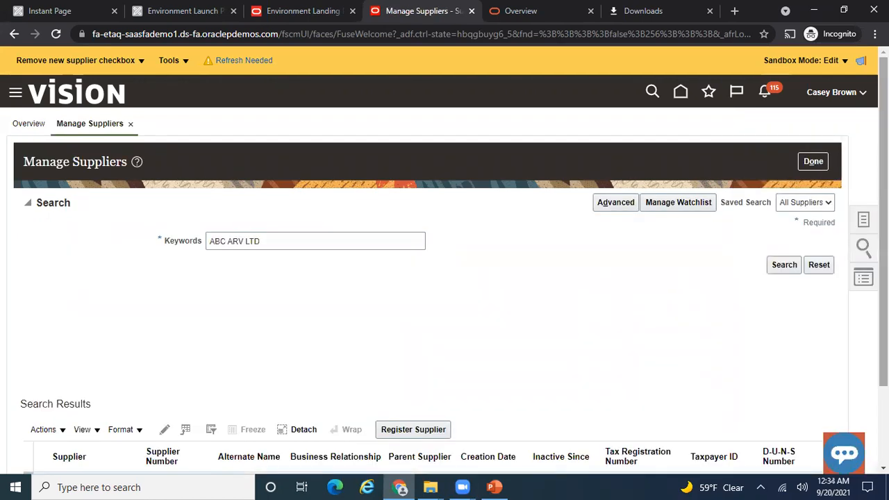
pyautogui.moveTo(884, 223); pyautogui.dragTo(884, 299)
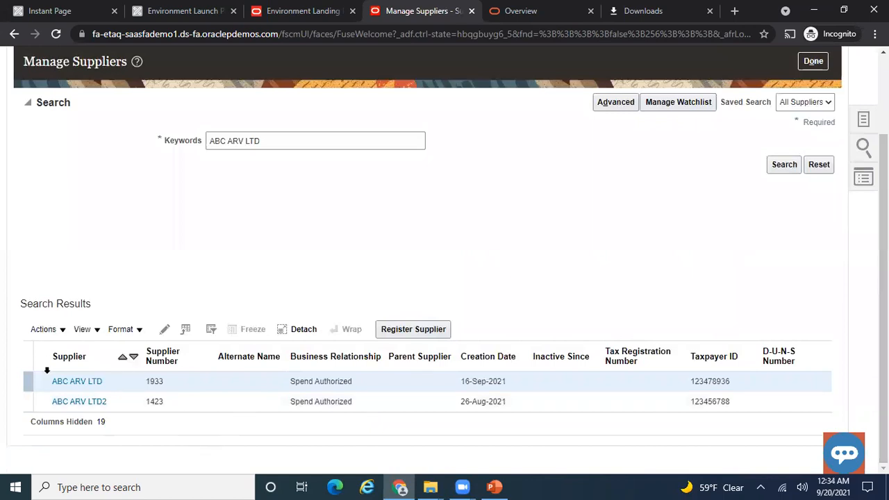
# - Open ABC ARV LTD for editing and edit its ABC SITE1 site on the Sites tab
pyautogui.click(164, 329)
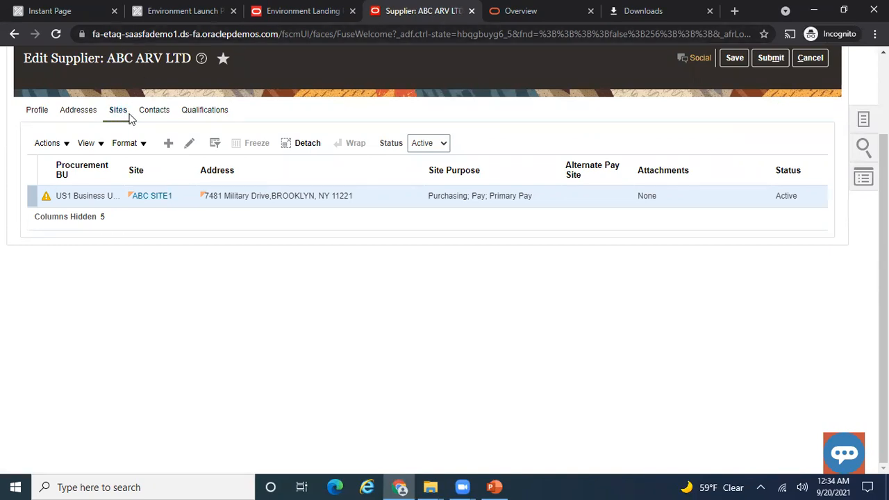
pyautogui.click(198, 143)
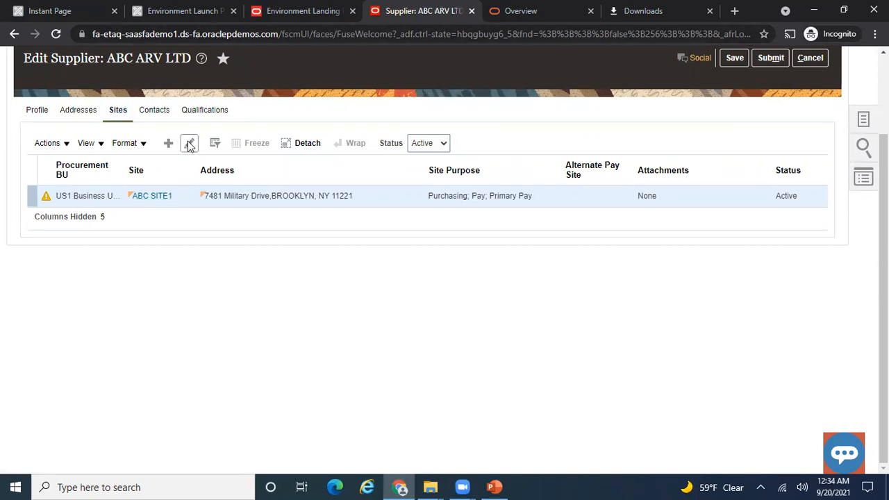